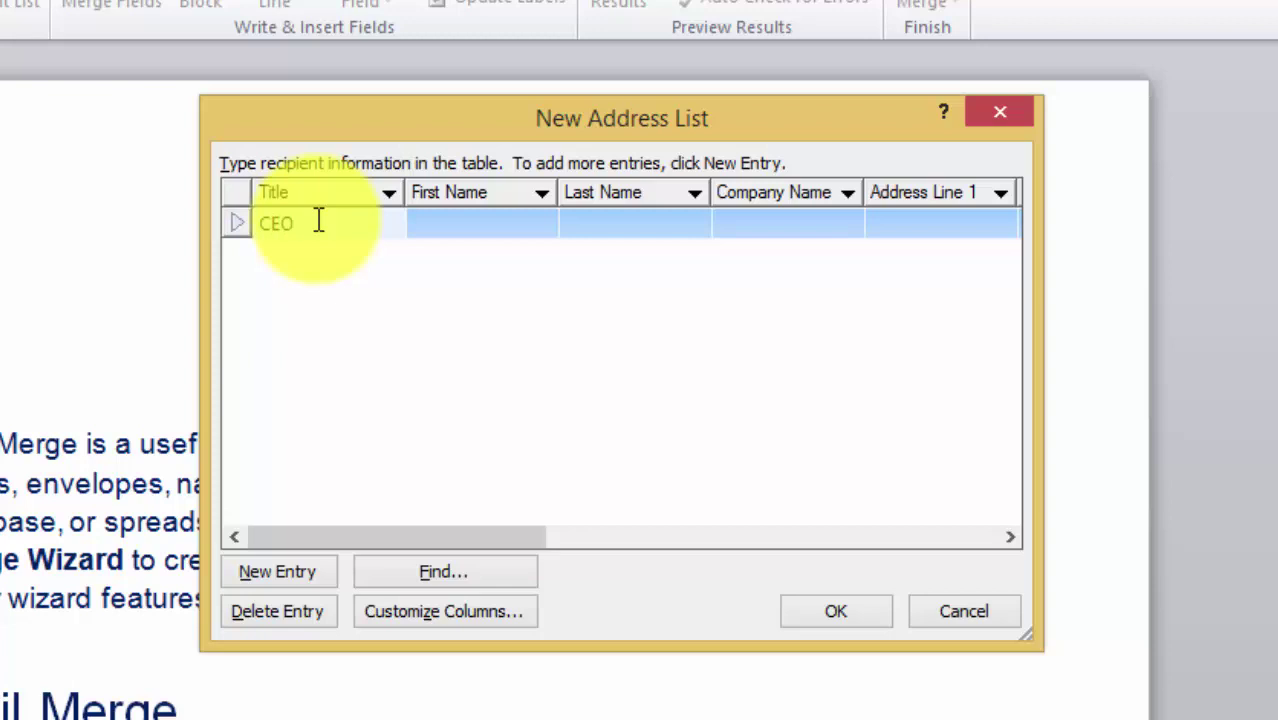
- Fill the first recipient's first and last name, company GPSCAM and Address Line 1 PhnomPenh
key(Tab)
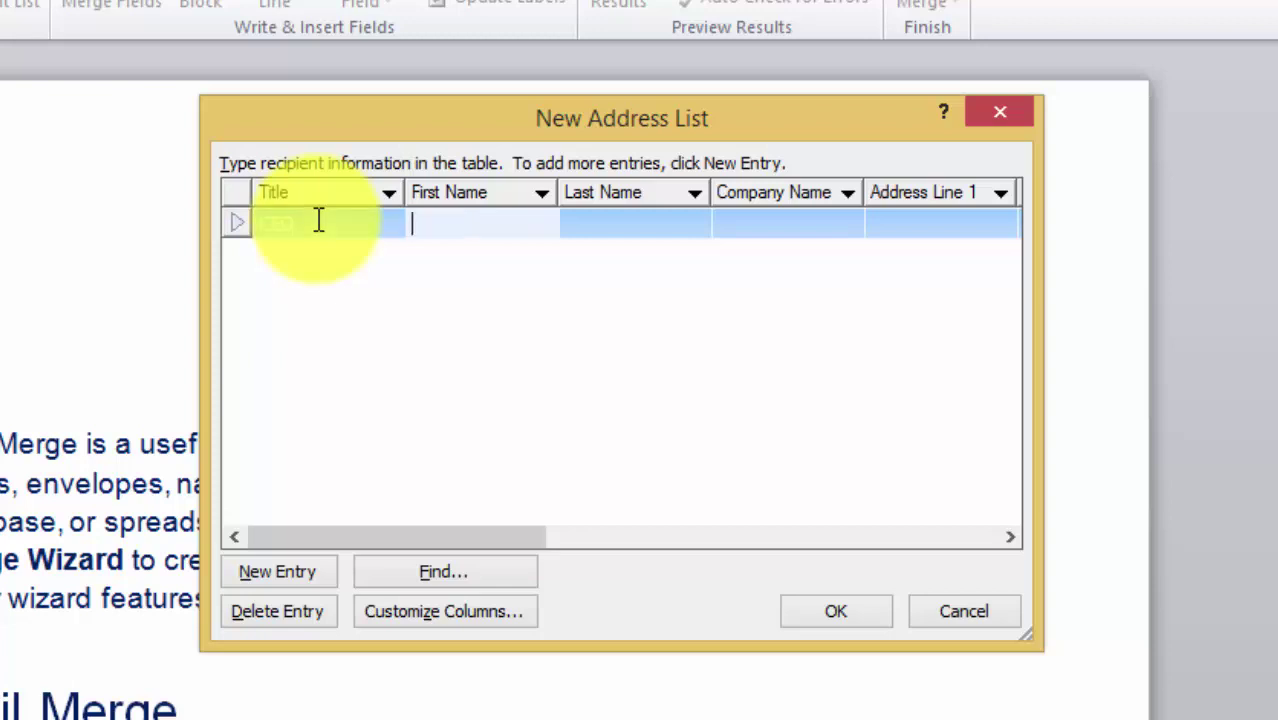
key(Tab)
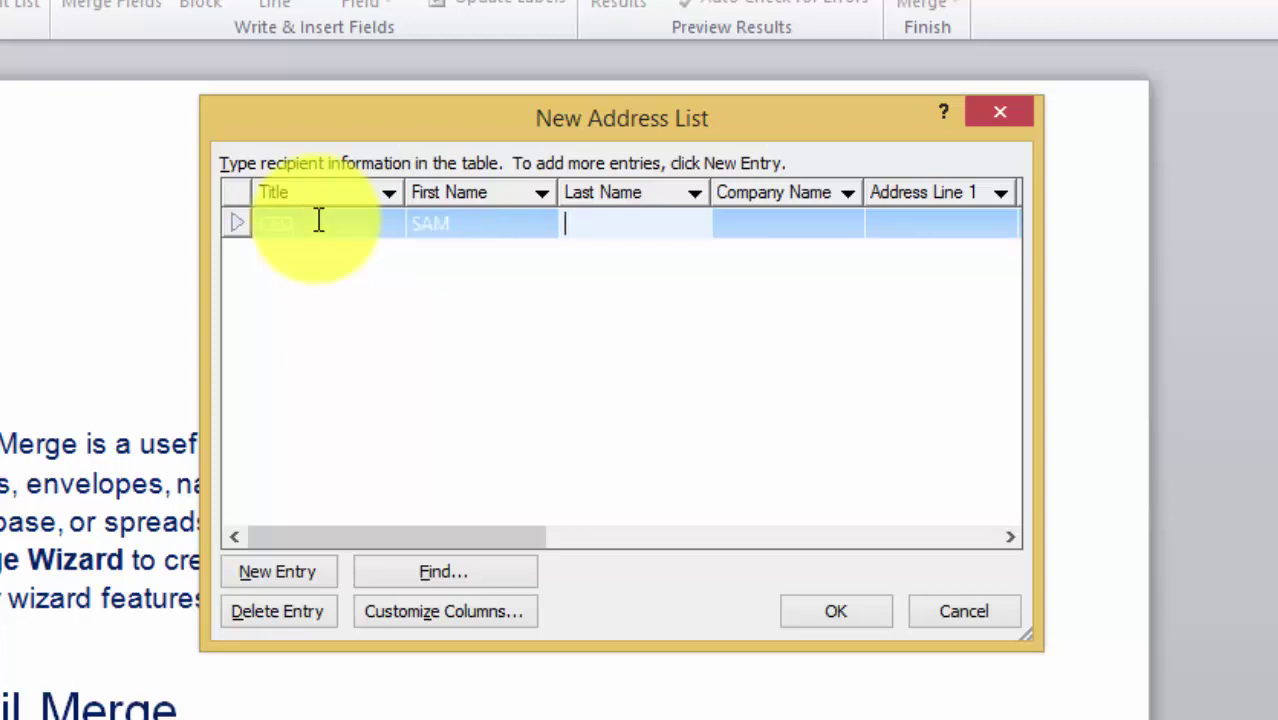
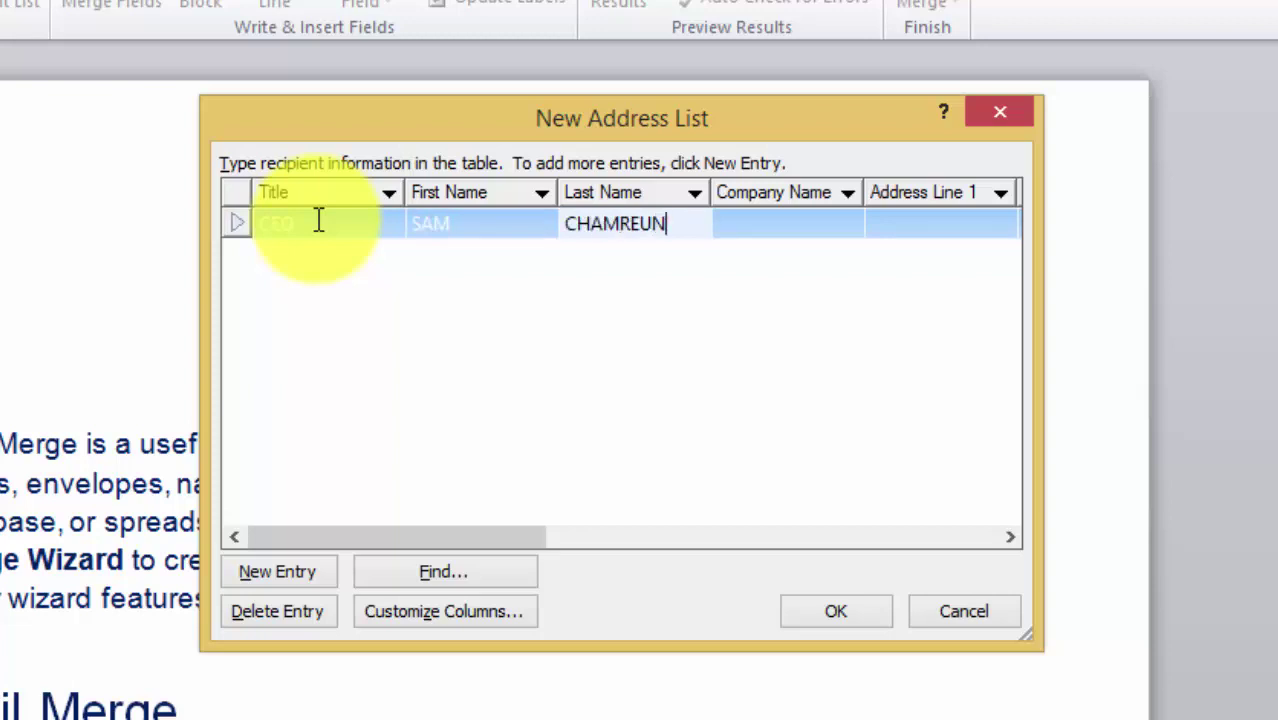
key(Tab)
text(GP)
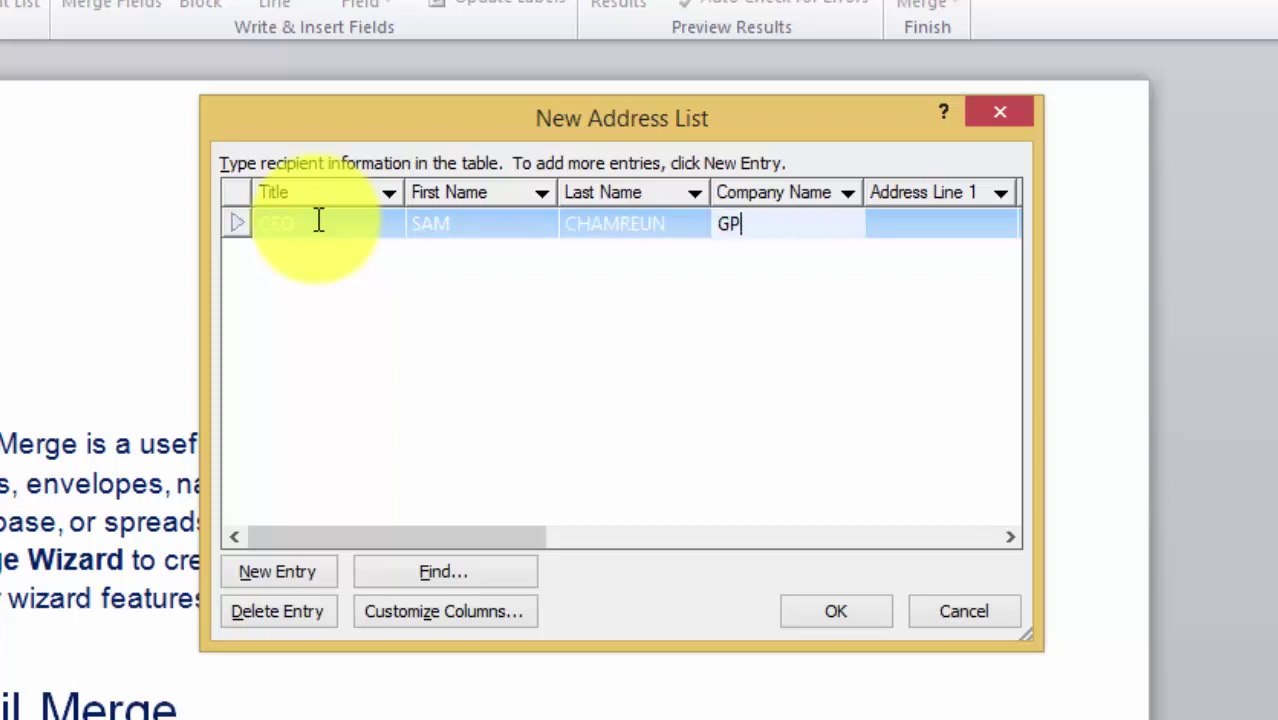
text(SCAM)
key(Tab)
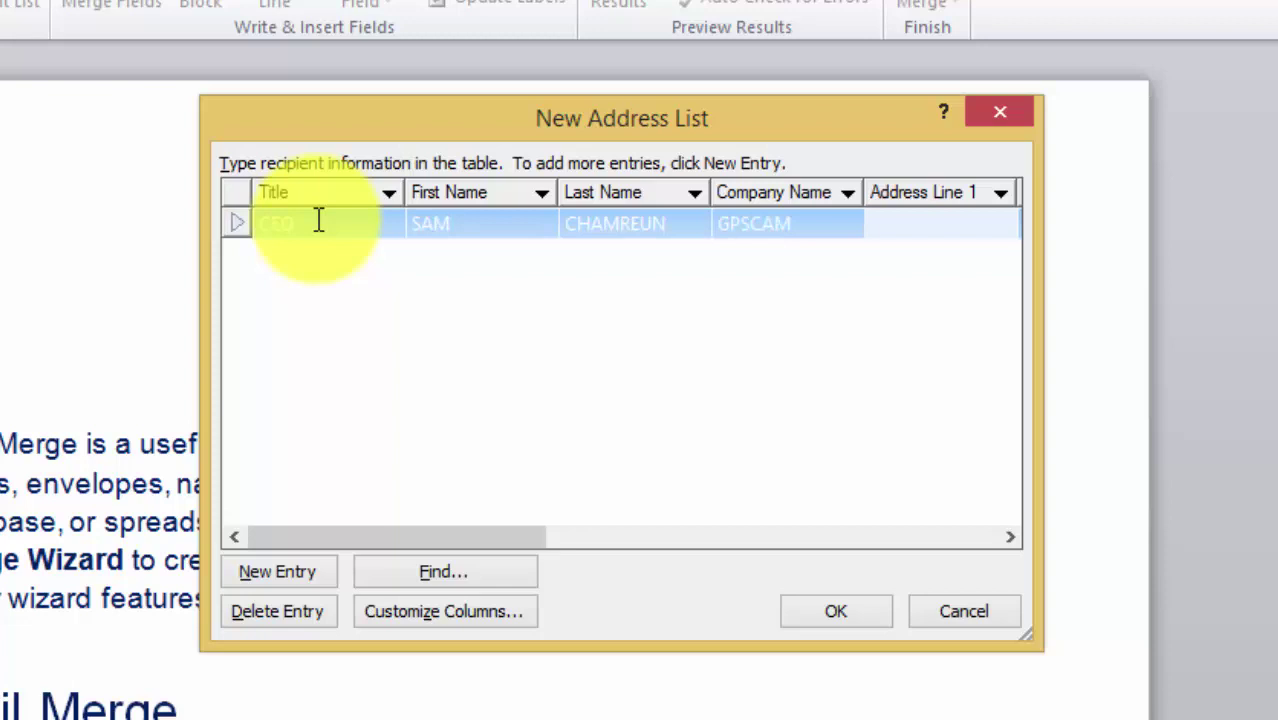
text(PhnomPenh)
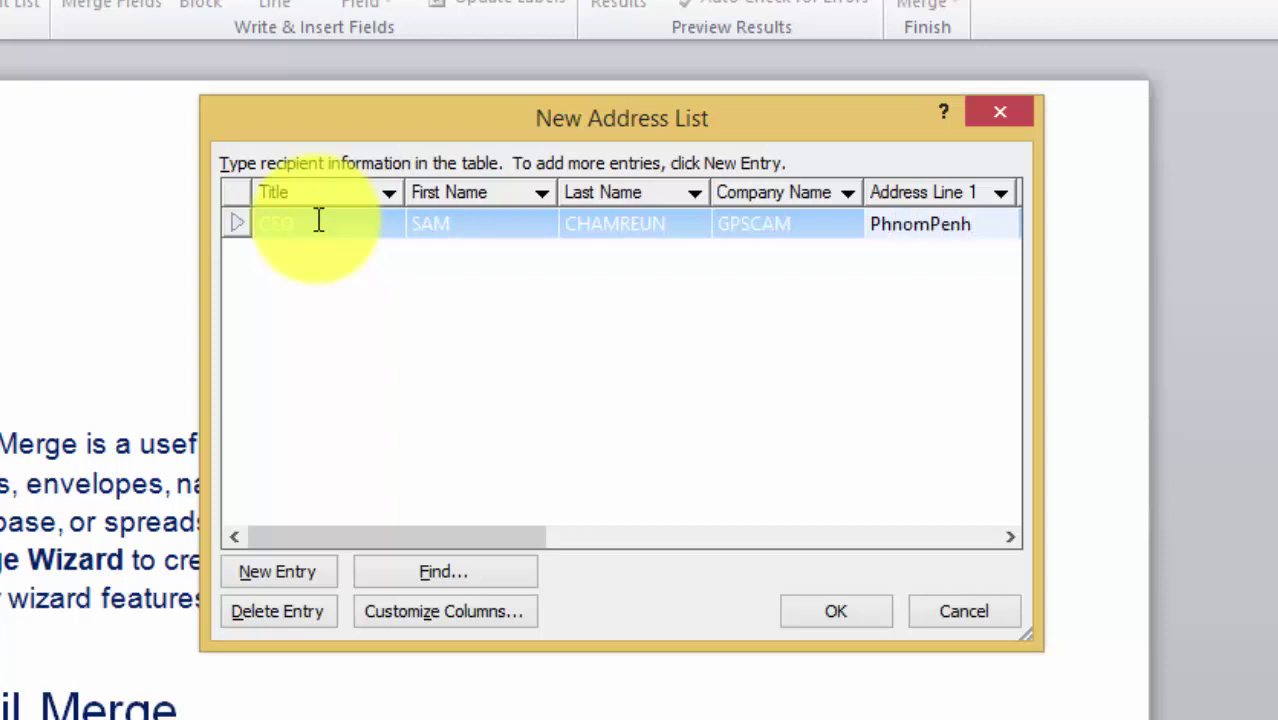
- Start a second recipient with title GM and the recipient's first and last name
click(295, 584)
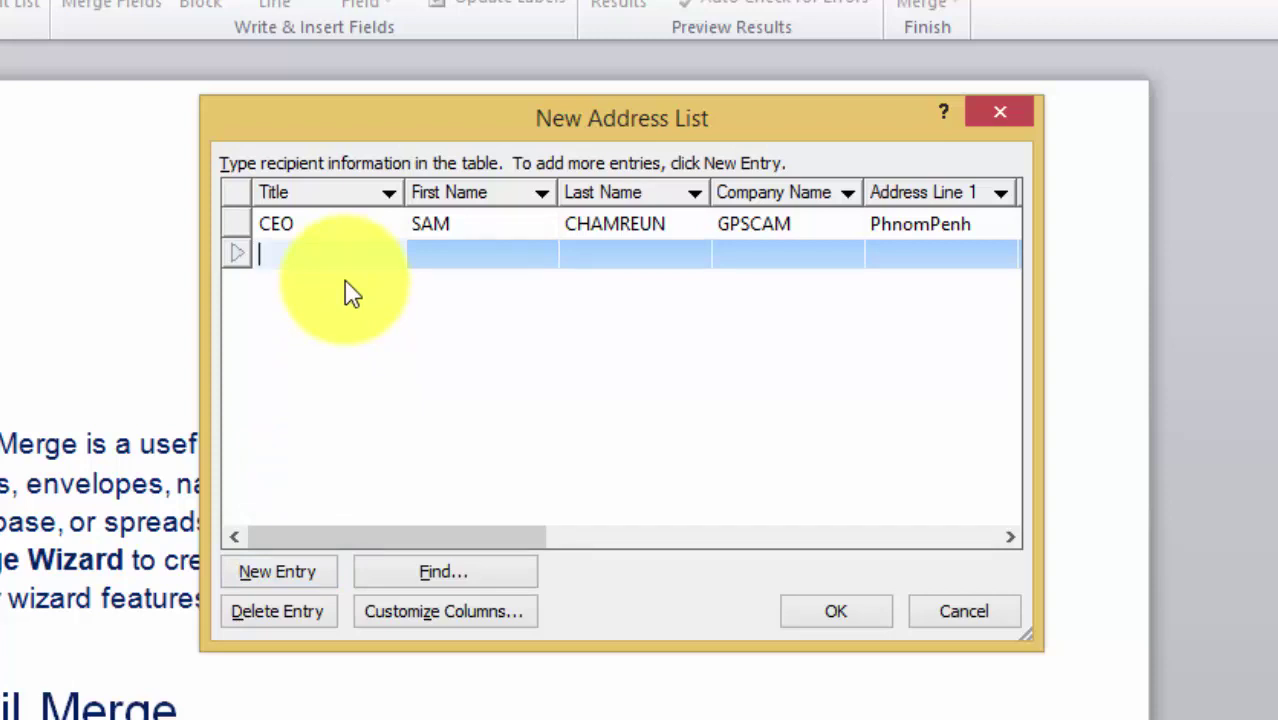
text(GP)
key(BackSpace)
text(M)
key(Tab)
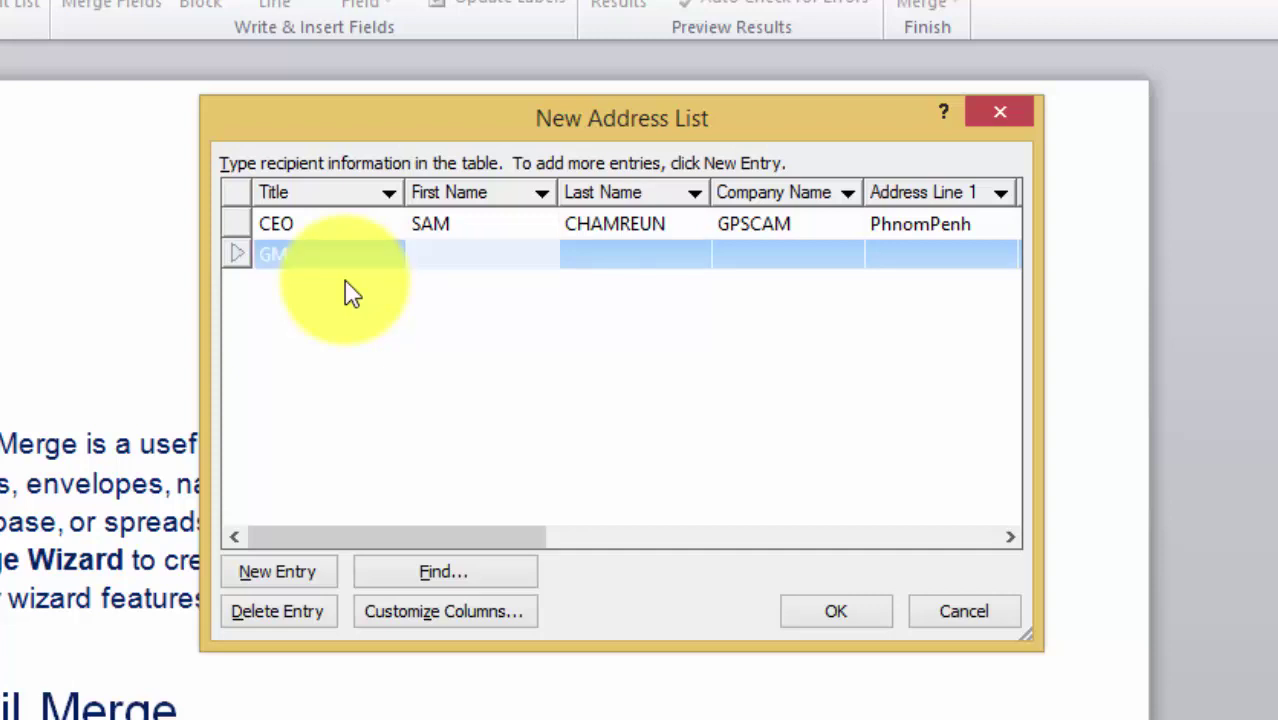
text(Kunthea)
key(BackSpace)
key(BackSpace)
key(BackSpace)
key(BackSpace)
key(BackSpace)
key(BackSpace)
key(BackSpace)
key(Tab)
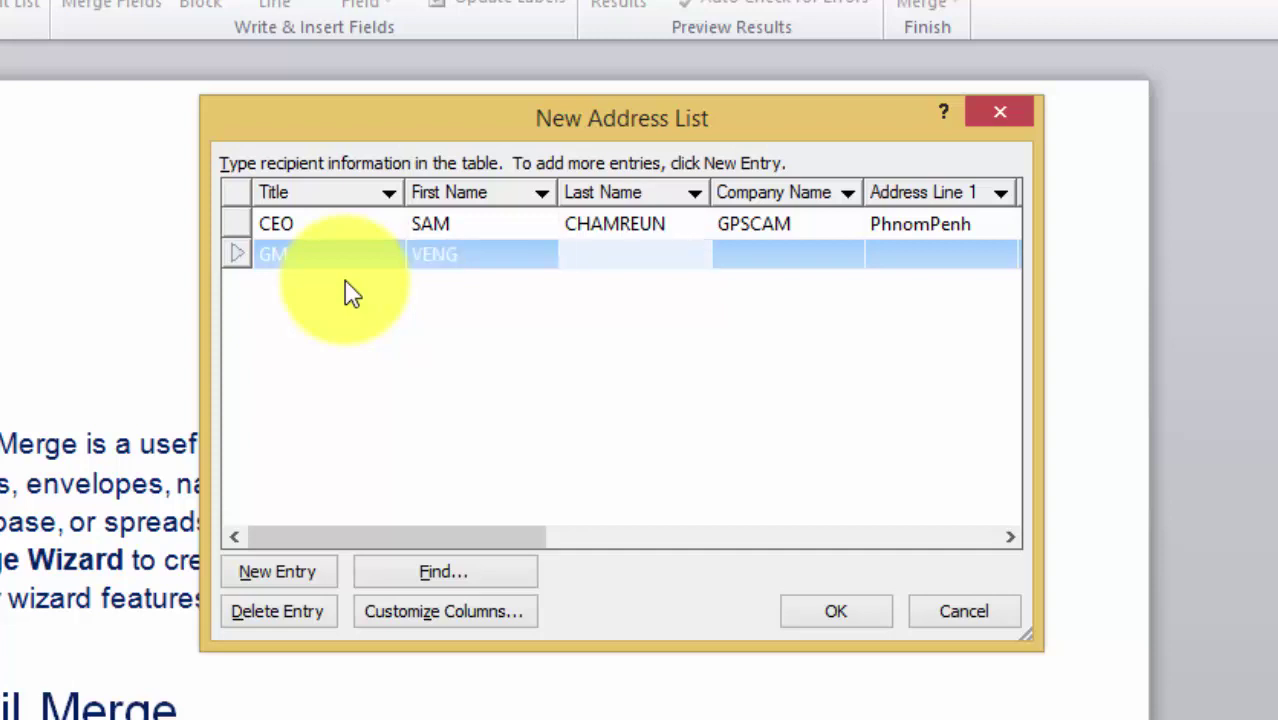
- Give the second recipient company ABC and address PhnomPenh, then add a blank third row
key(Tab)
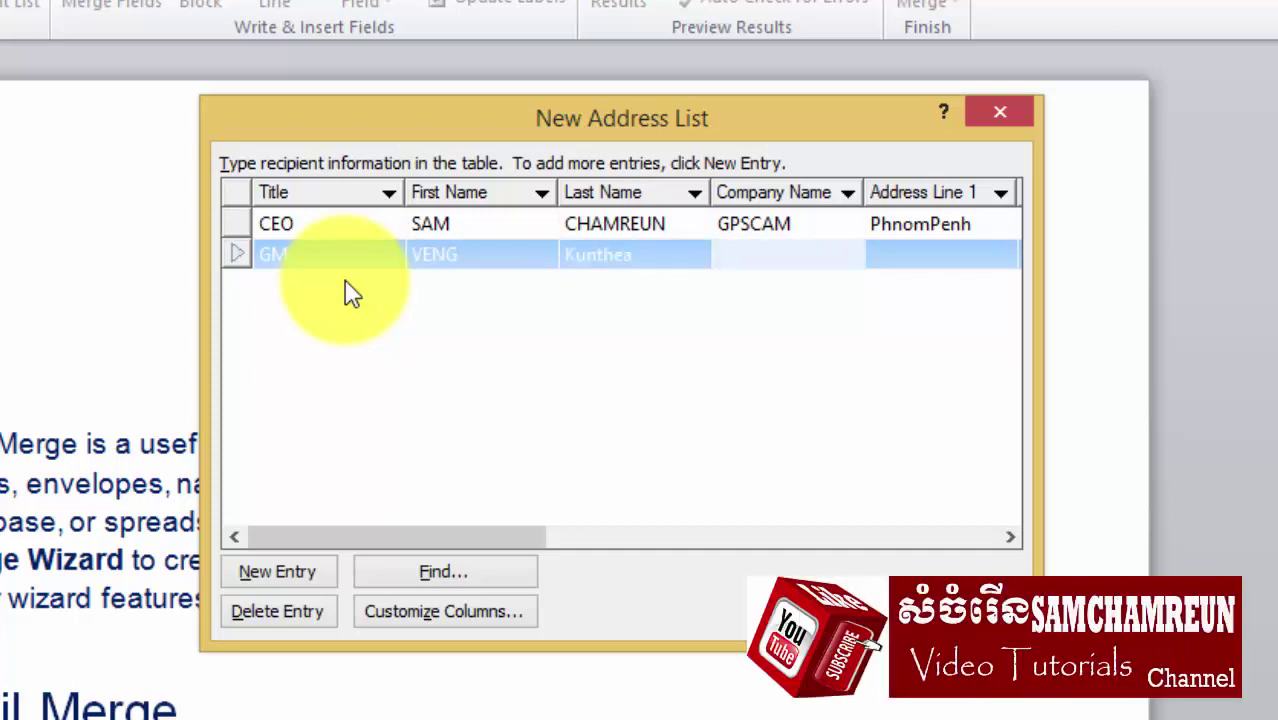
text(abc)
key(BackSpace)
key(BackSpace)
key(BackSpace)
text(ABC)
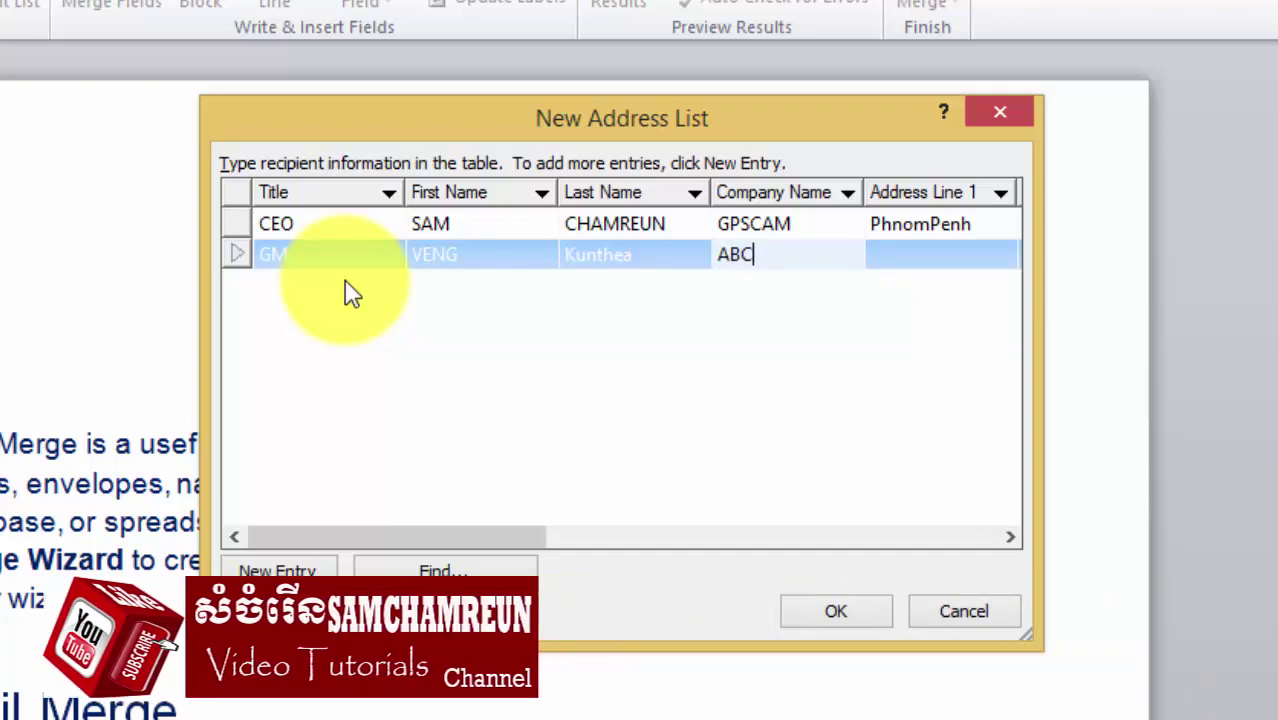
key(Tab)
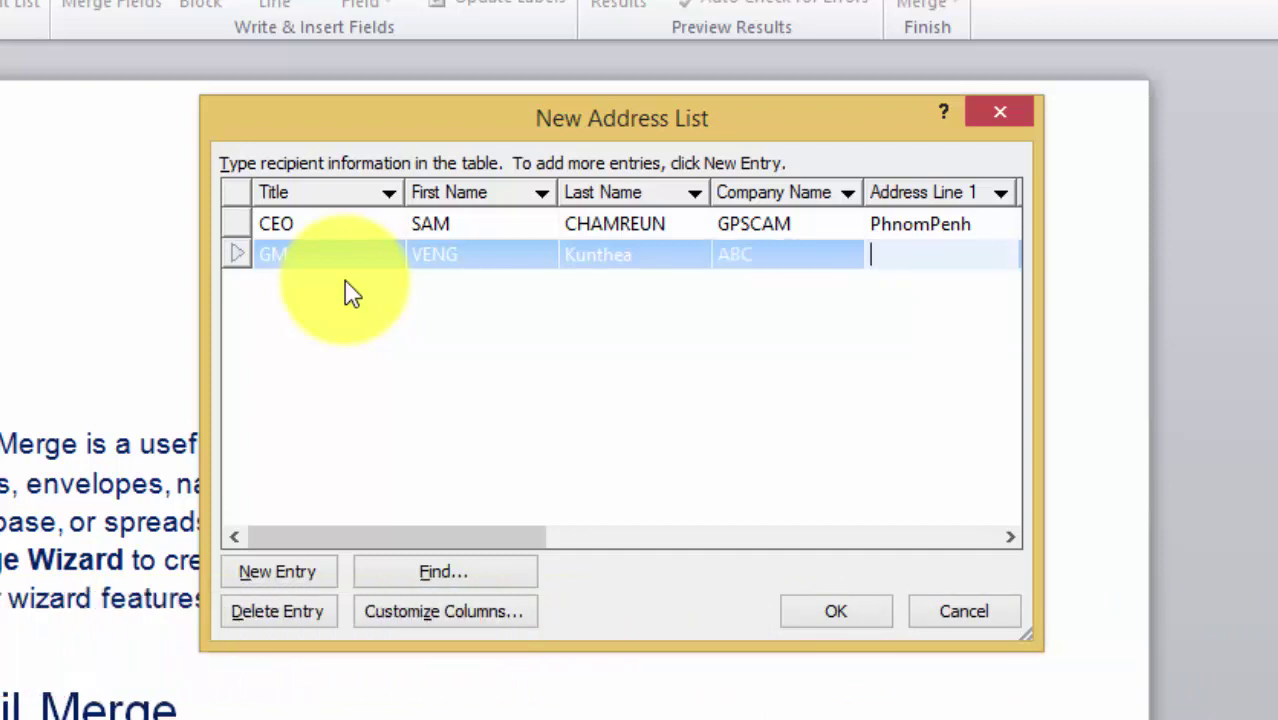
text(PhnomPP)
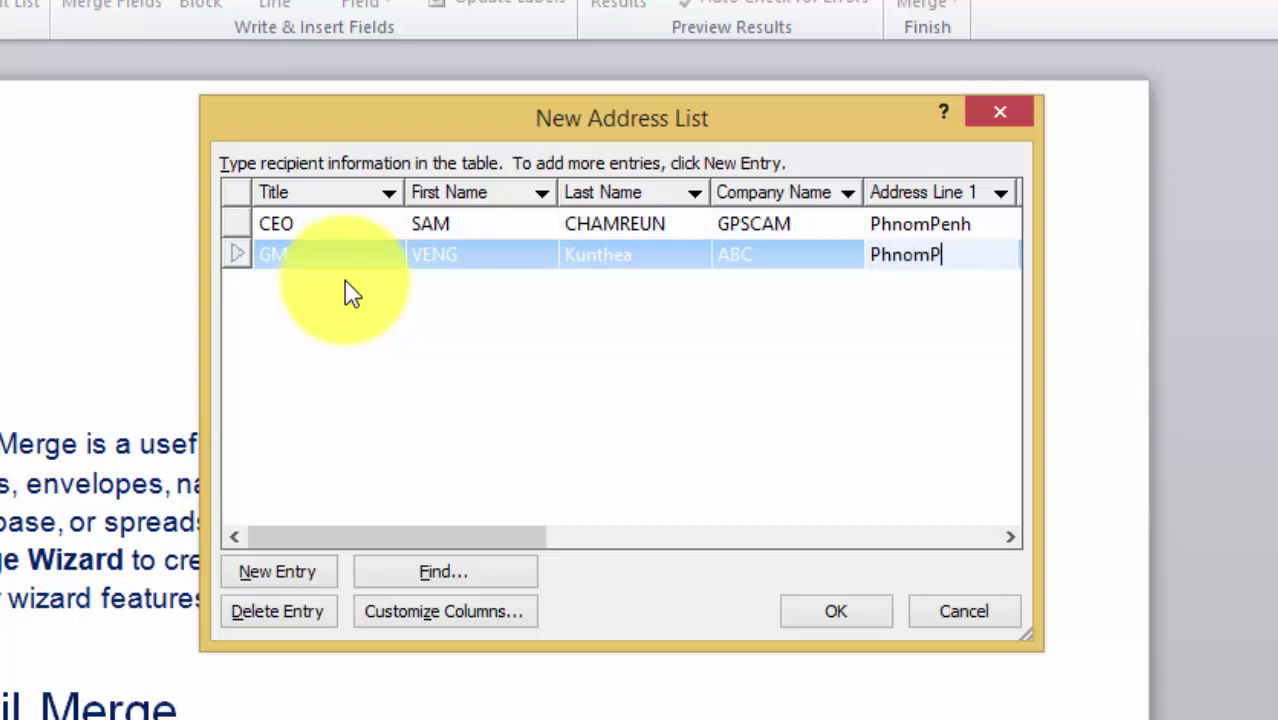
text(enh)
click(264, 571)
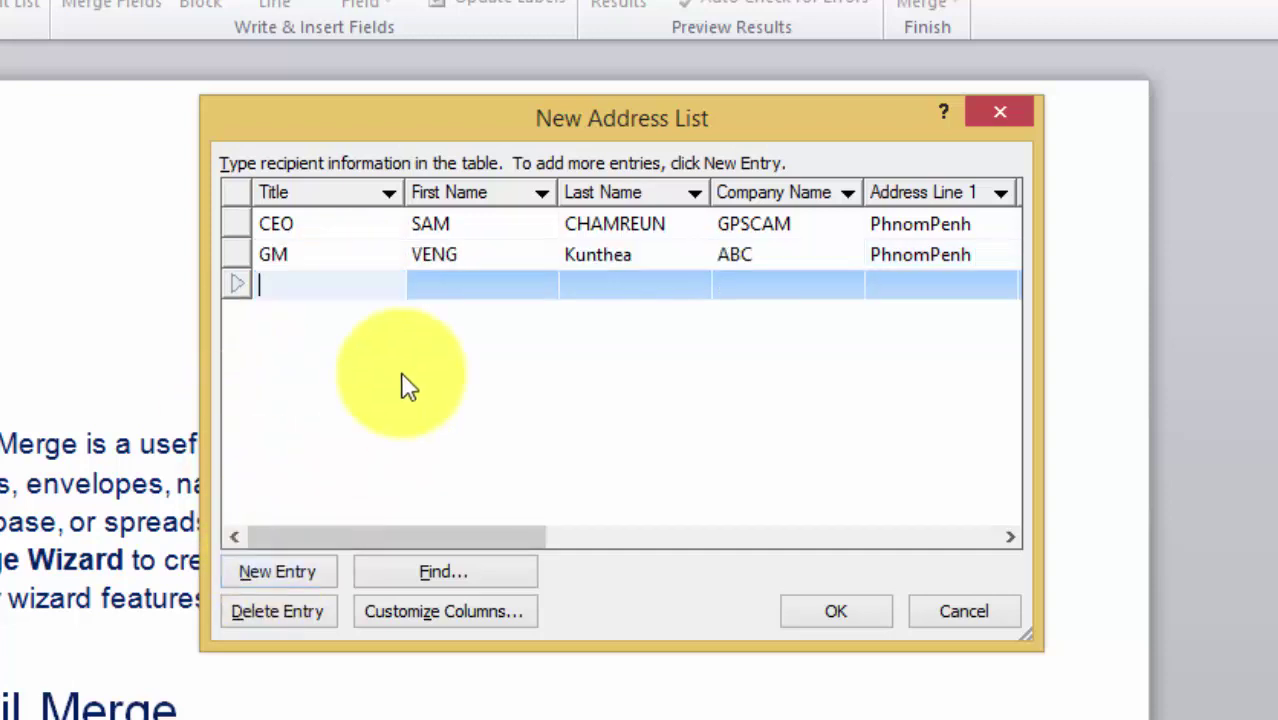
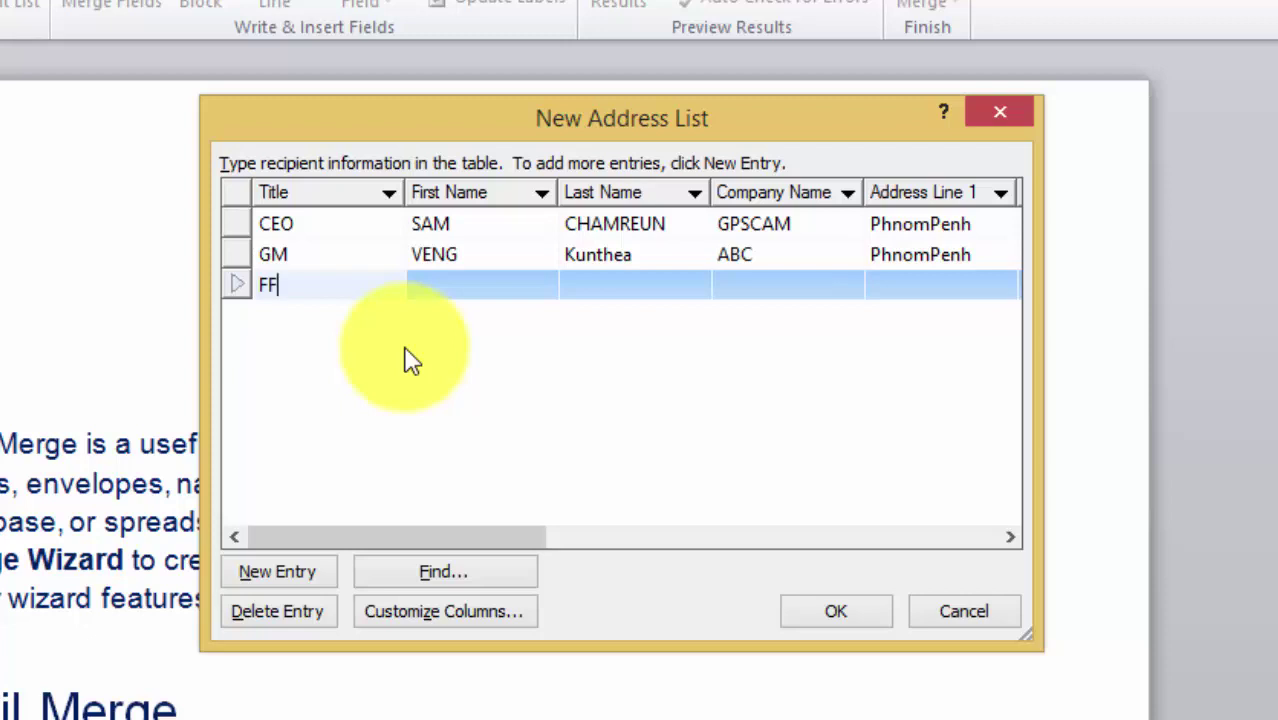
- Enter title FM and the third recipient's first and last name
key(Tab)
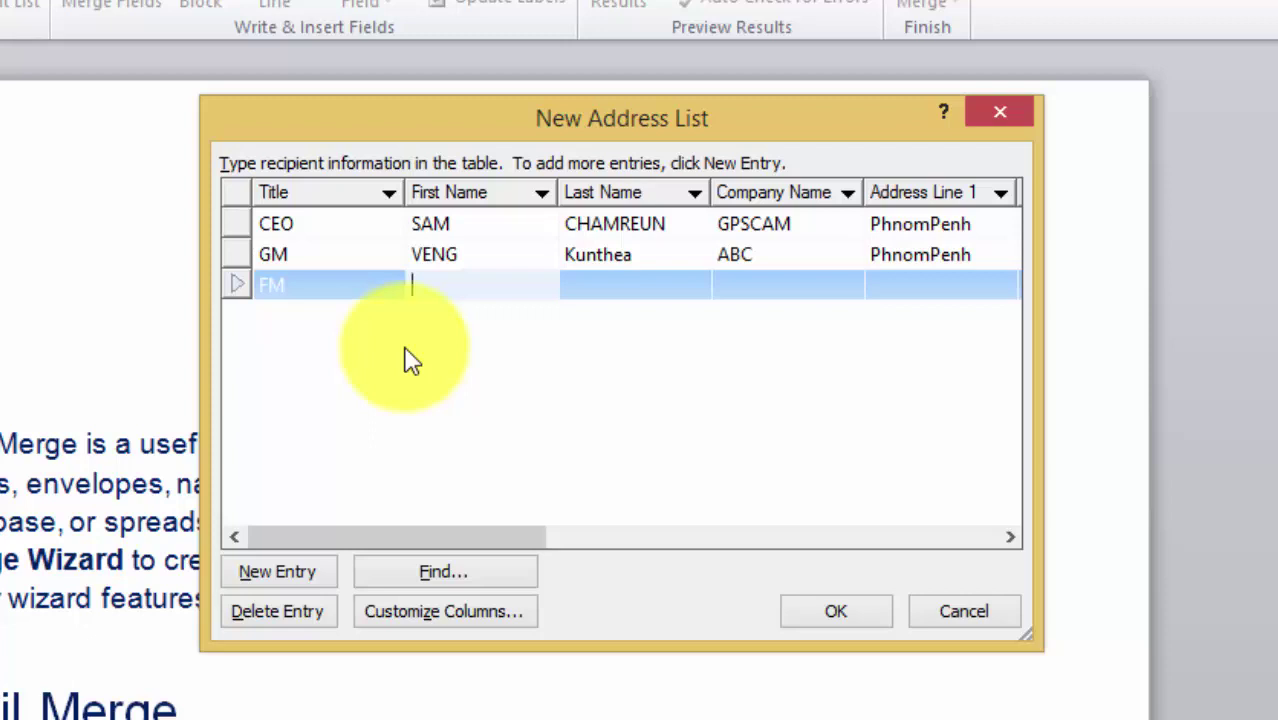
key(BackSpace)
key(Tab)
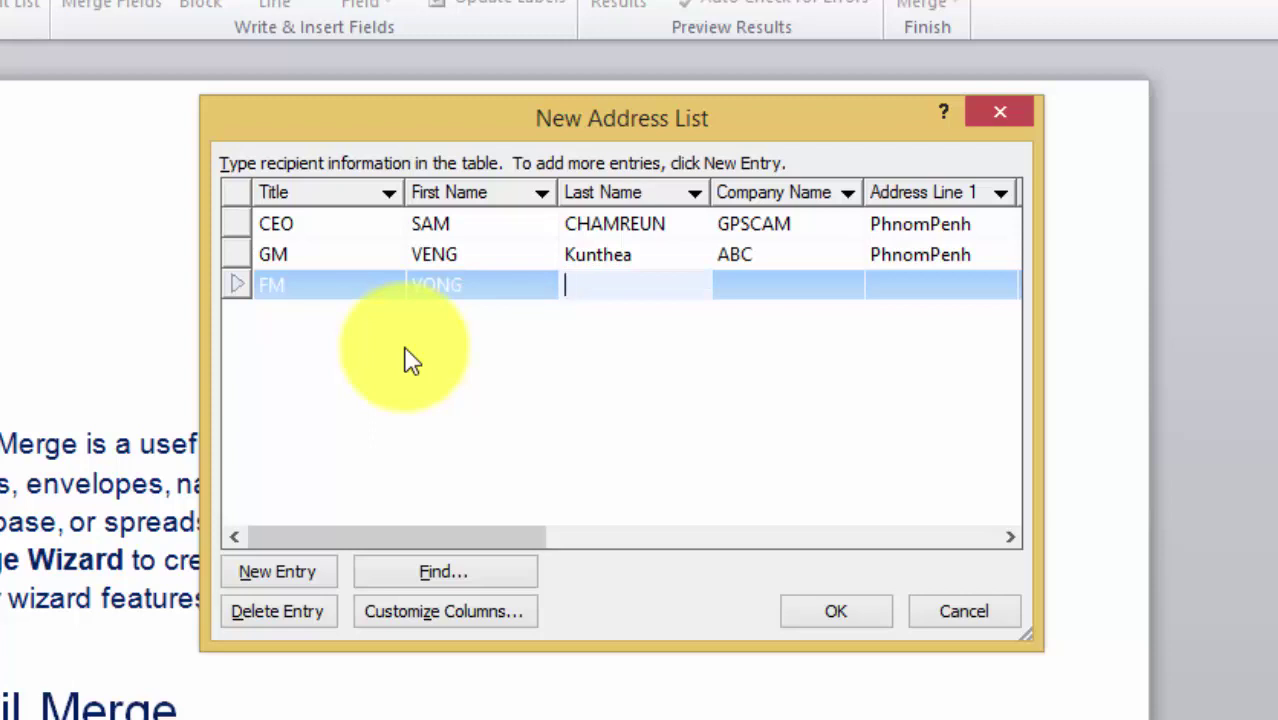
key(BackSpace)
- Give the third recipient company COCACOLA and address PhnomPenh, then add a fourth row
key(Tab)
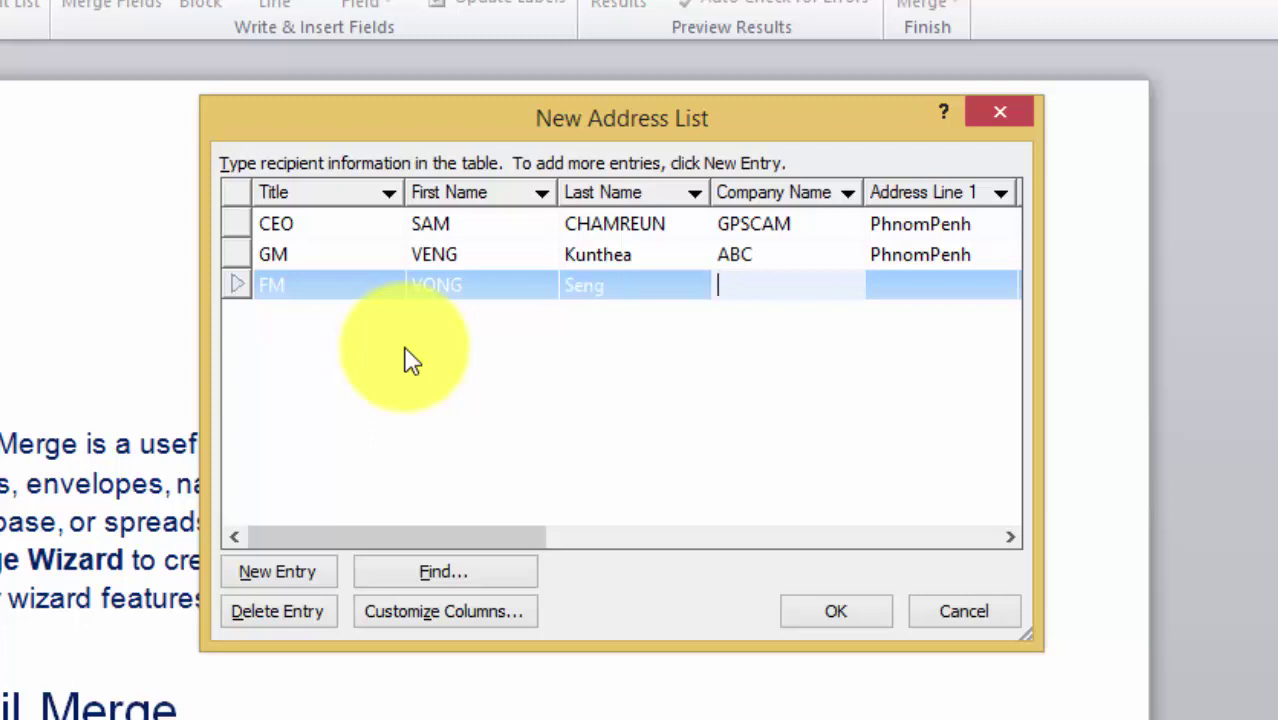
text(COCACOLA)
key(Tab)
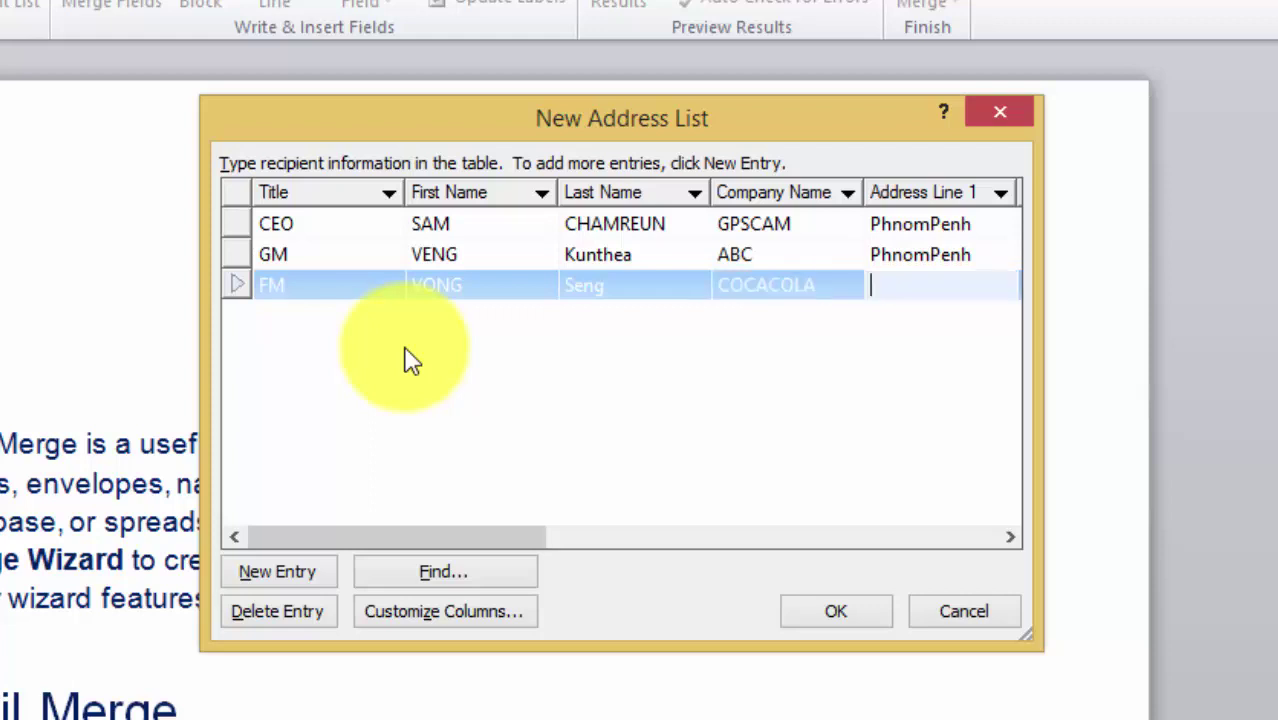
text(PhnomPen)
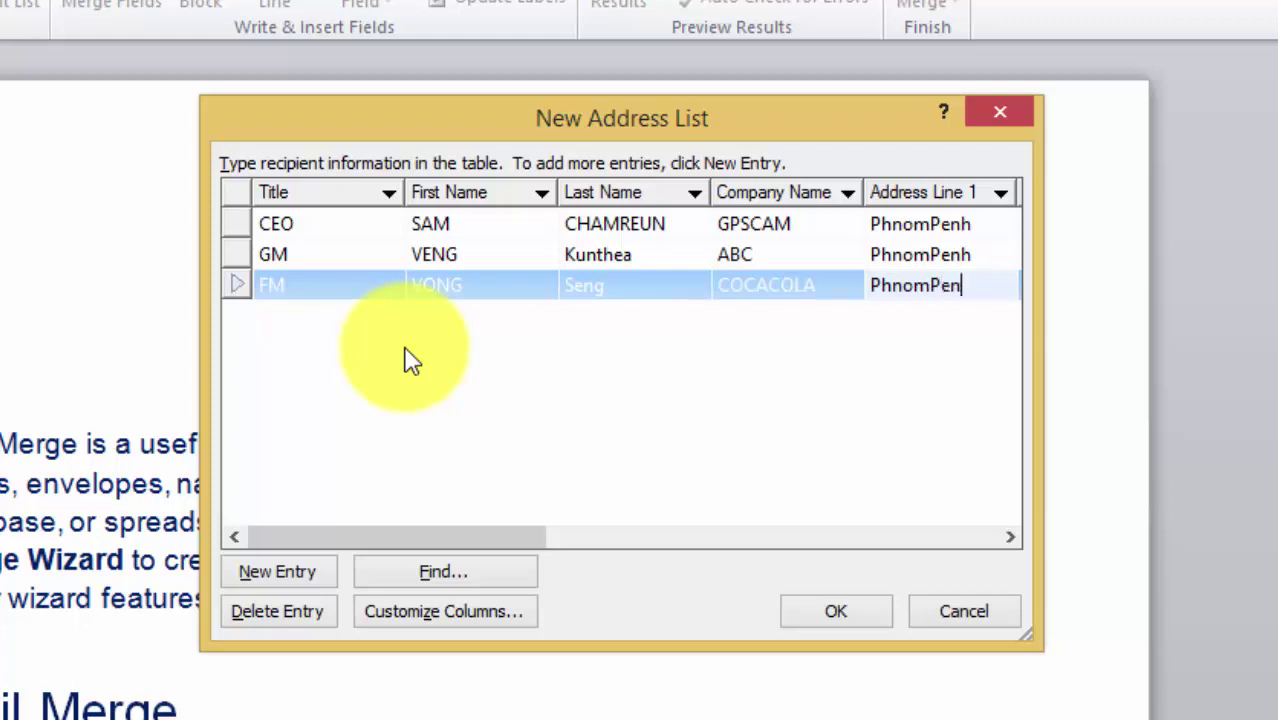
text(h)
click(295, 576)
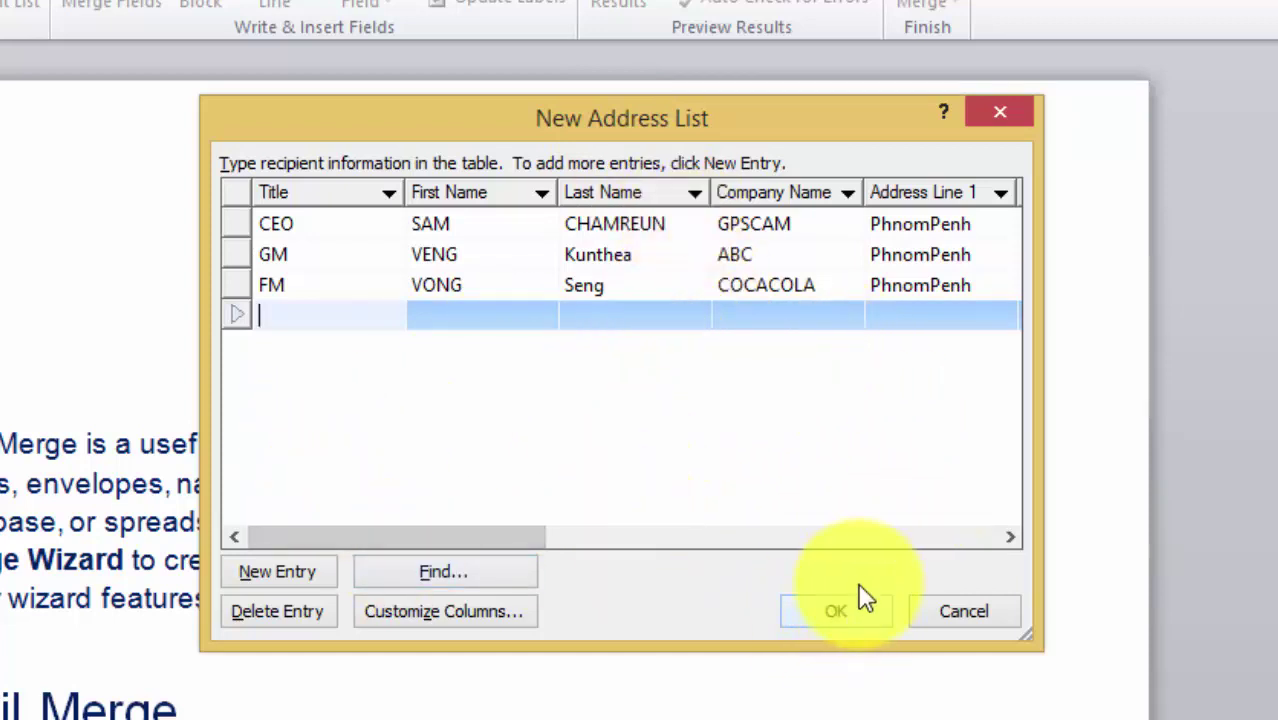
- Enter title GM and the fourth recipient's first and last name
text(GM)
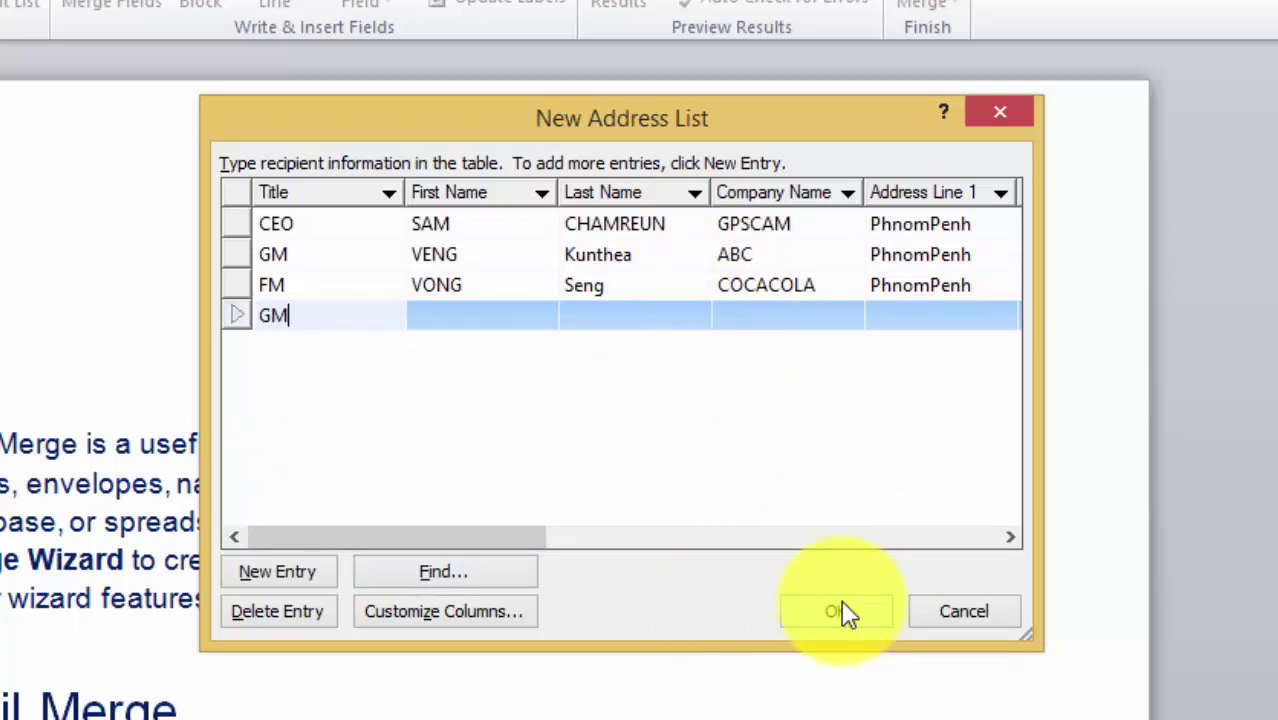
key(Tab)
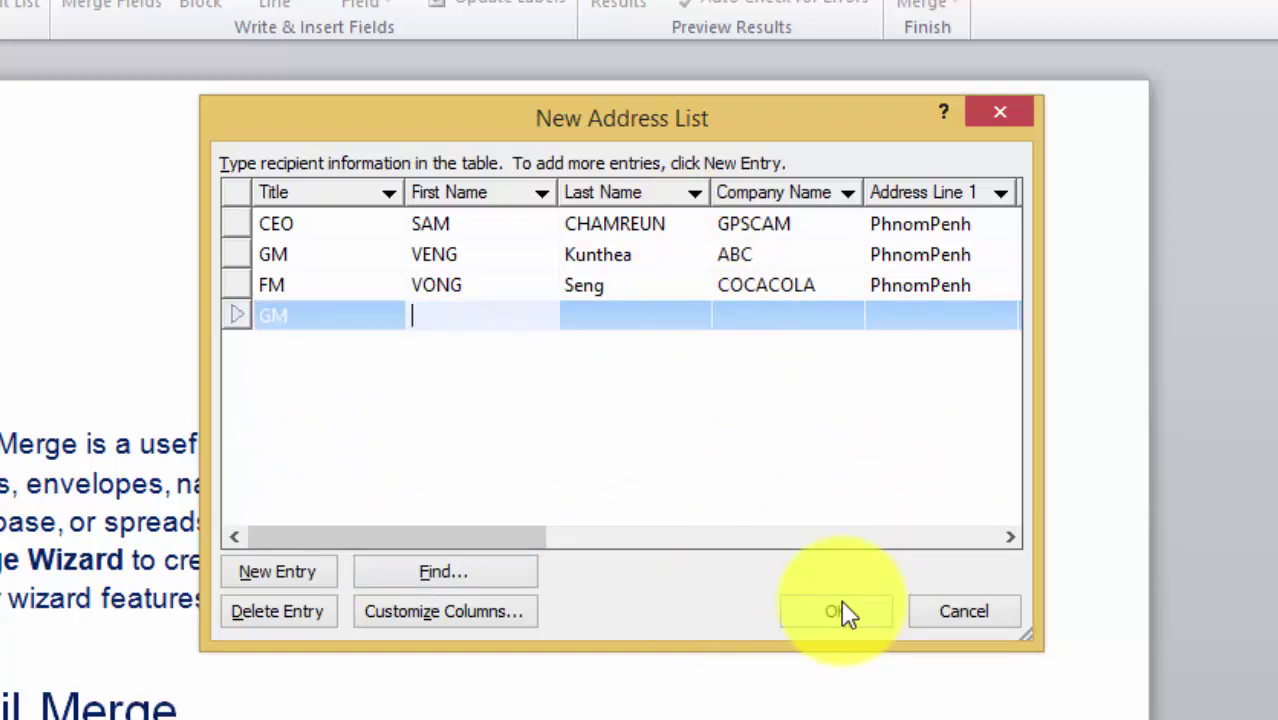
key(Tab)
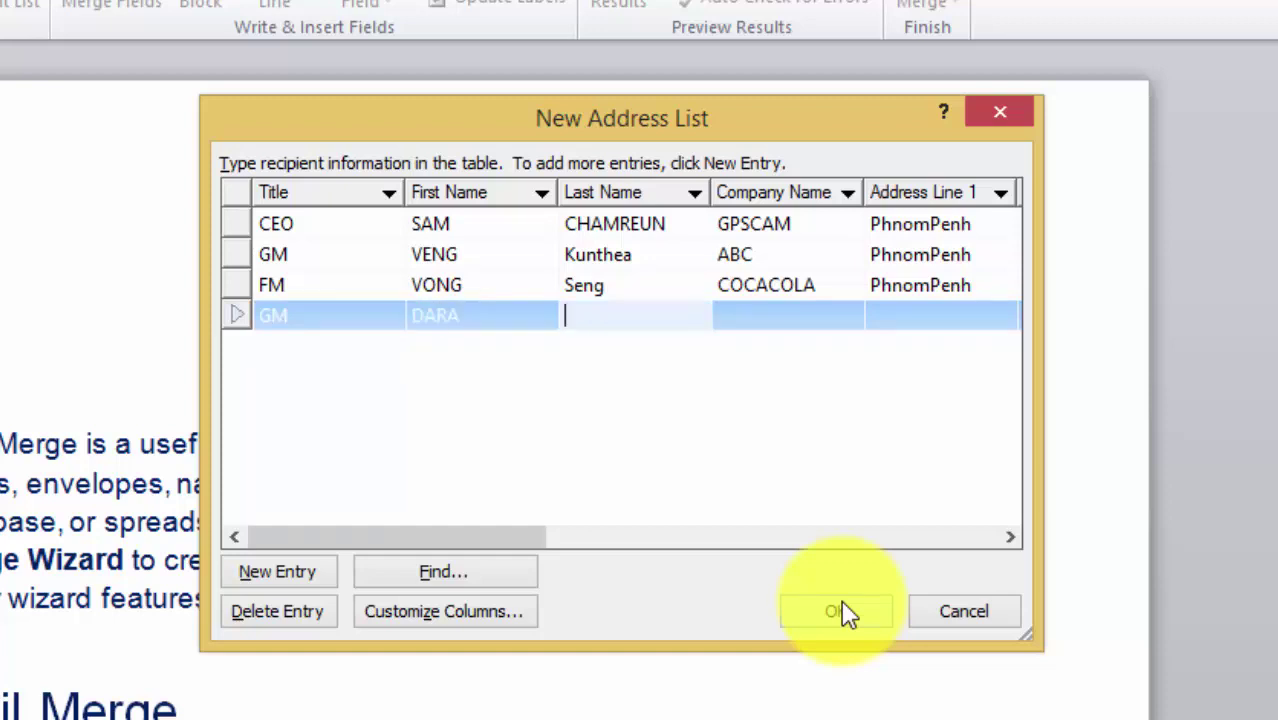
text(han)
- Set the fourth recipient's company to CTN and Address Line 1 to PhnomPenh
key(Tab)
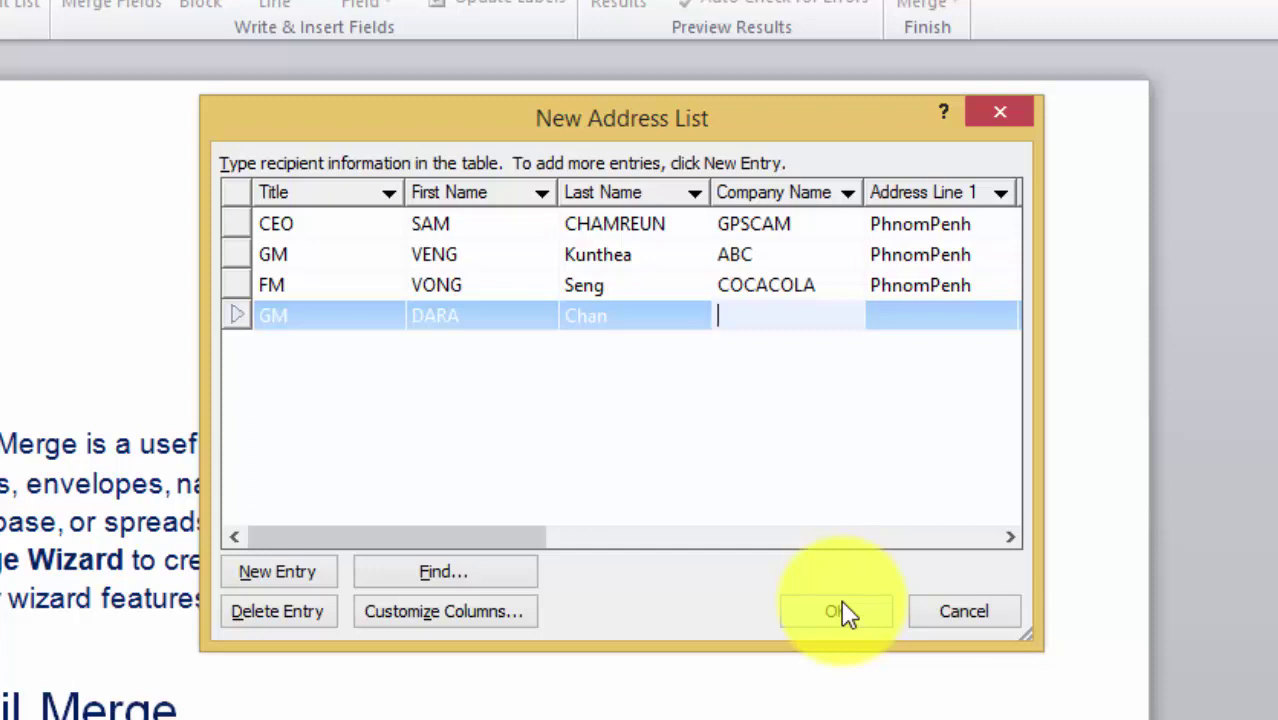
text(ctn)
key(BackSpace)
key(BackSpace)
key(BackSpace)
text(CTN)
key(Tab)
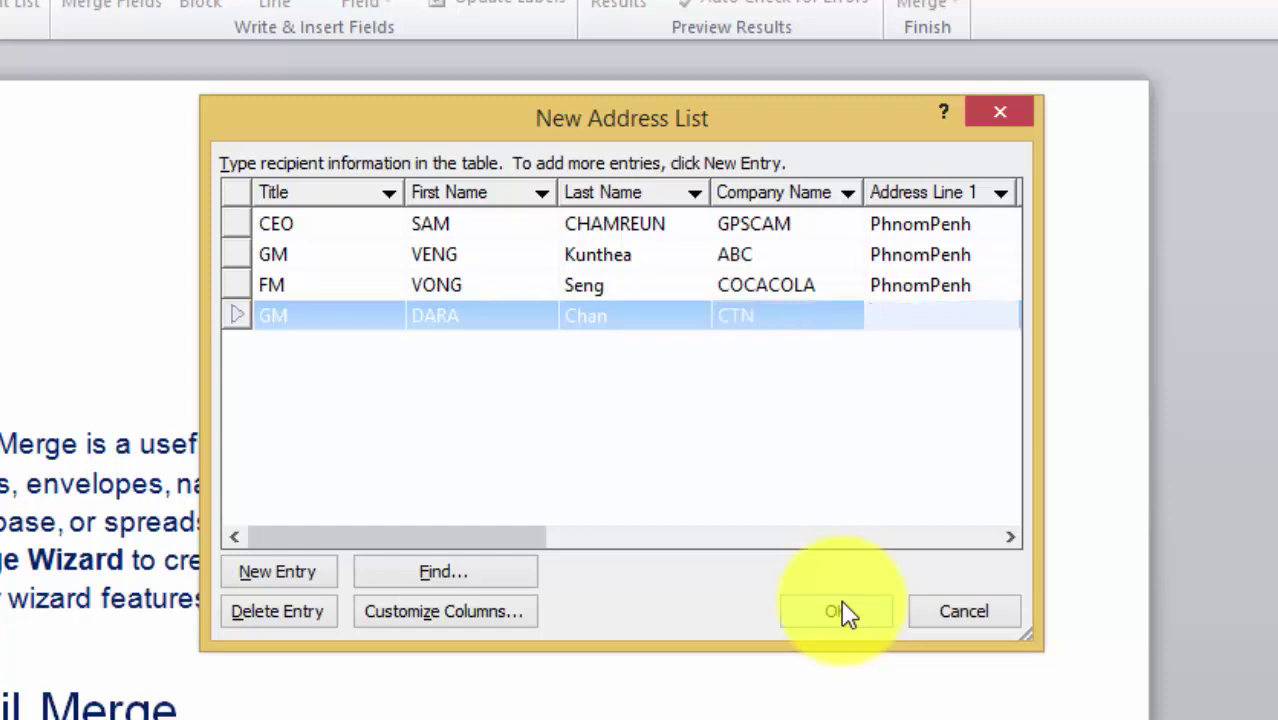
text(PhnomP)
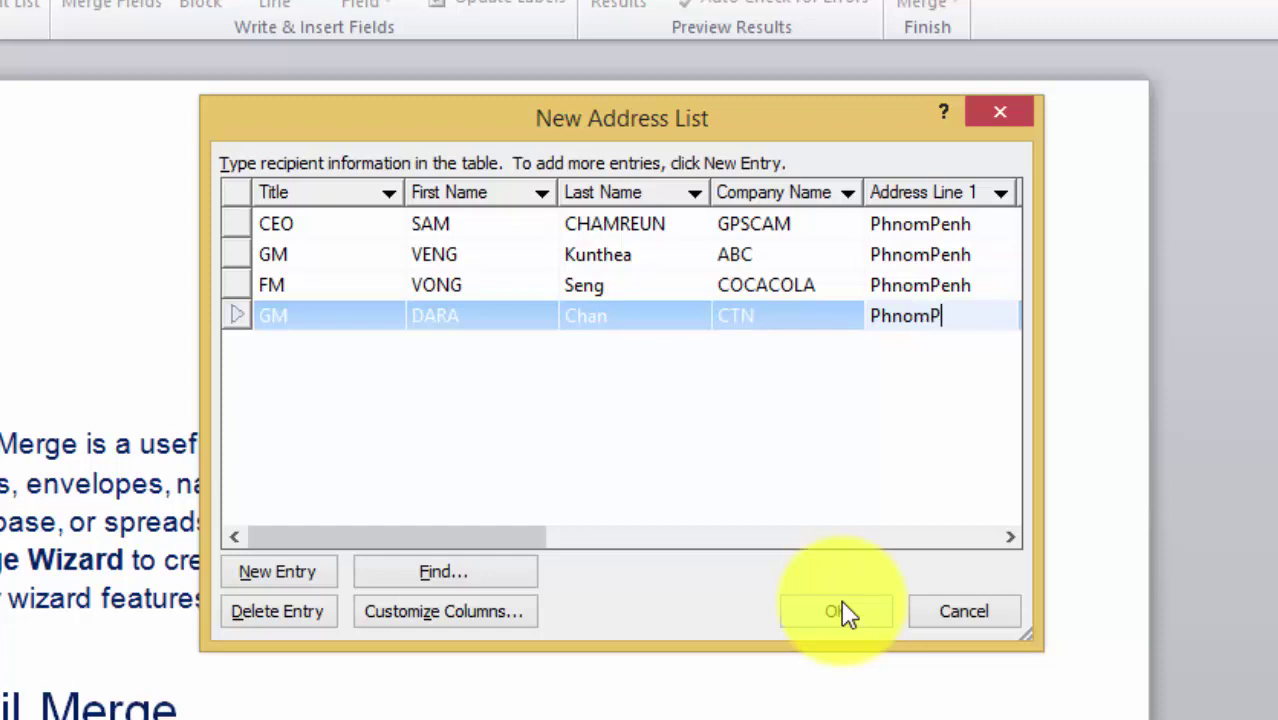
text(enh)
- Save the four-recipient address list under the file name Contact List
click(840, 615)
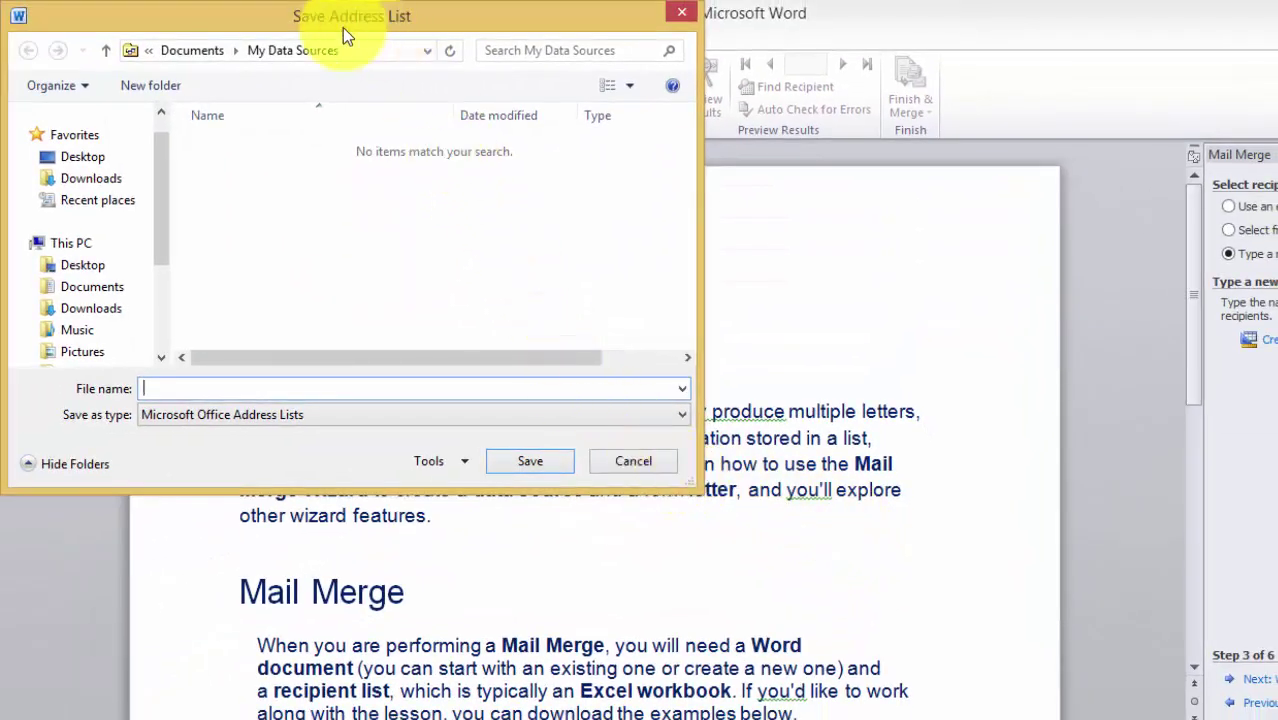
drag(330, 22, 578, 92)
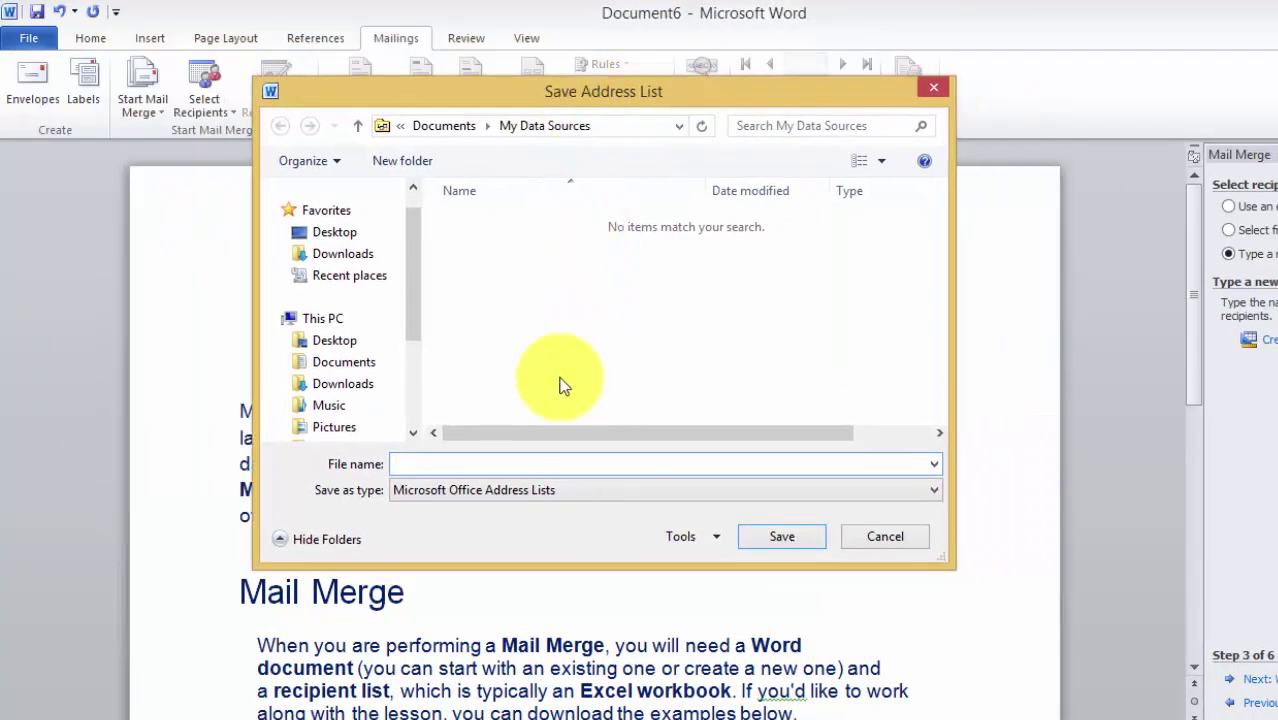
click(438, 462)
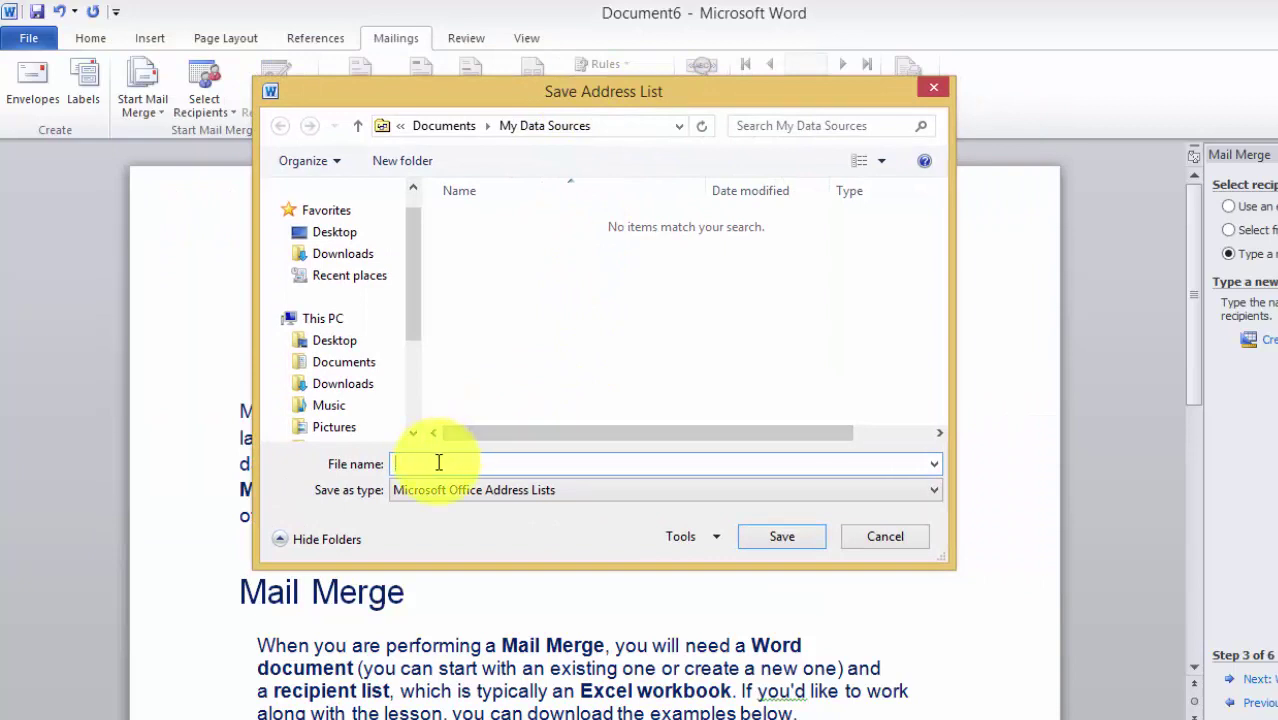
text(Contact List)
click(352, 236)
click(782, 536)
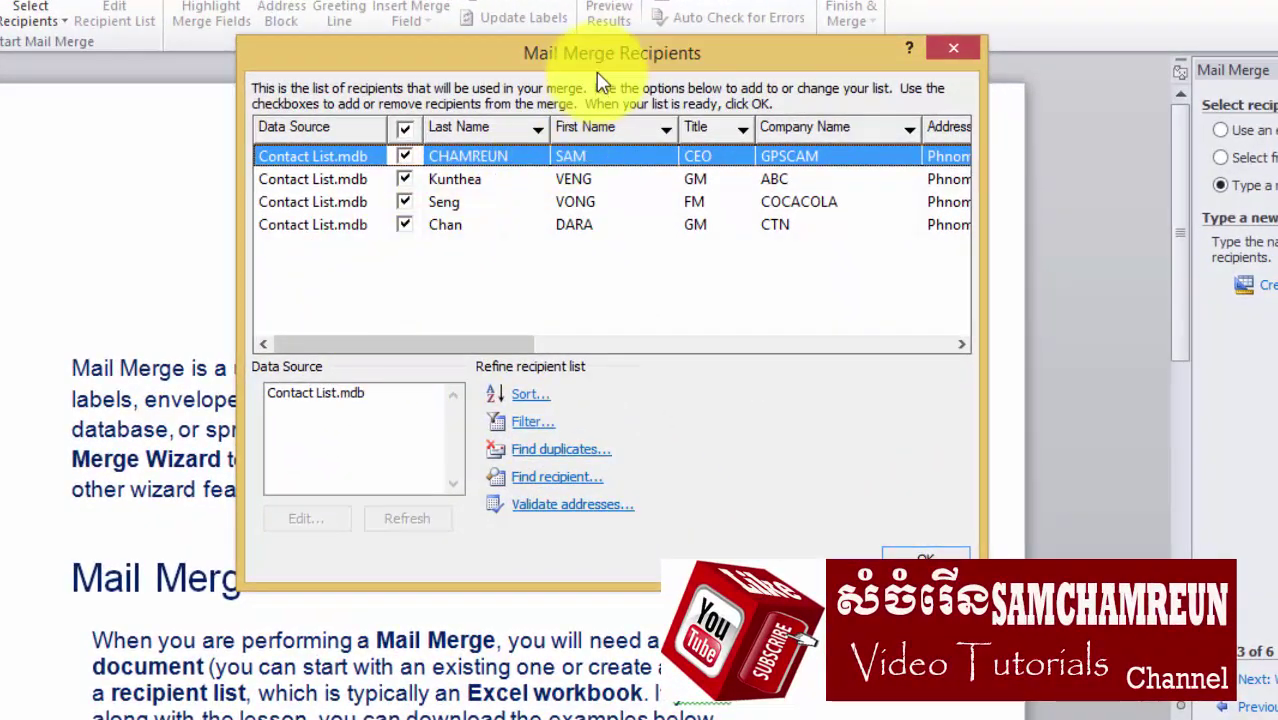
- Leave all four recipients checked in Mail Merge Recipients and confirm the list
click(404, 128)
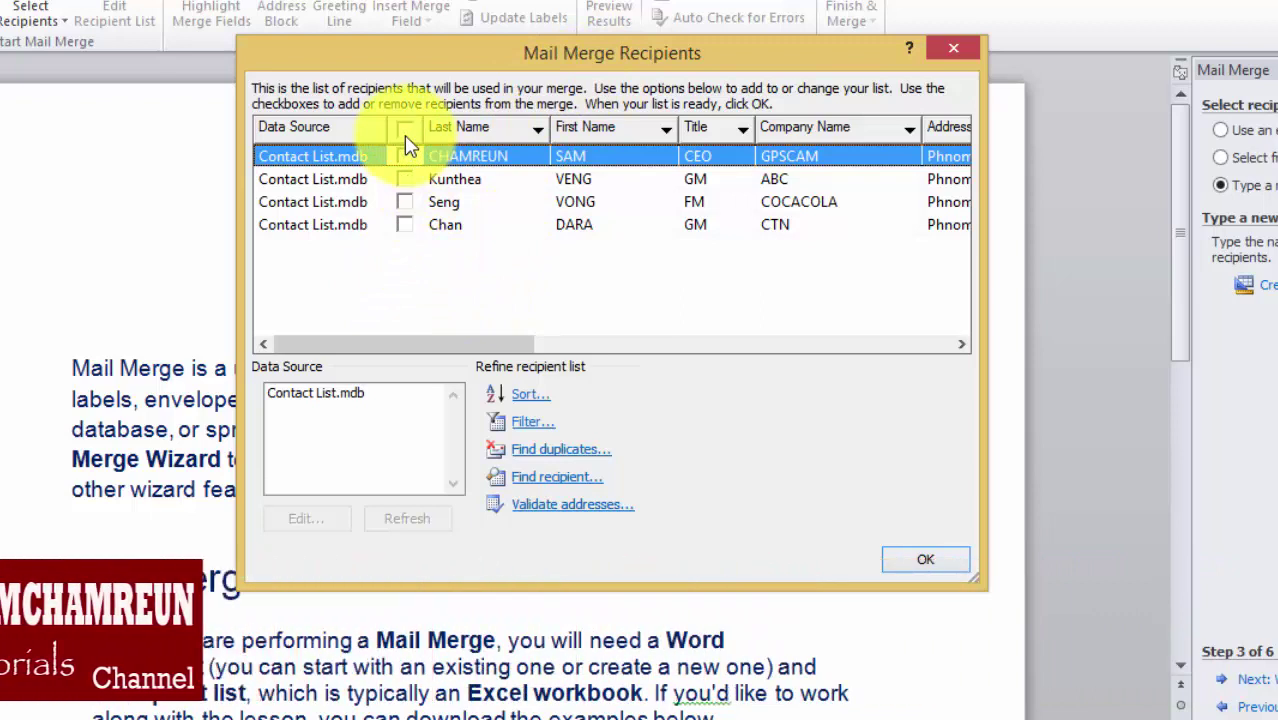
click(404, 128)
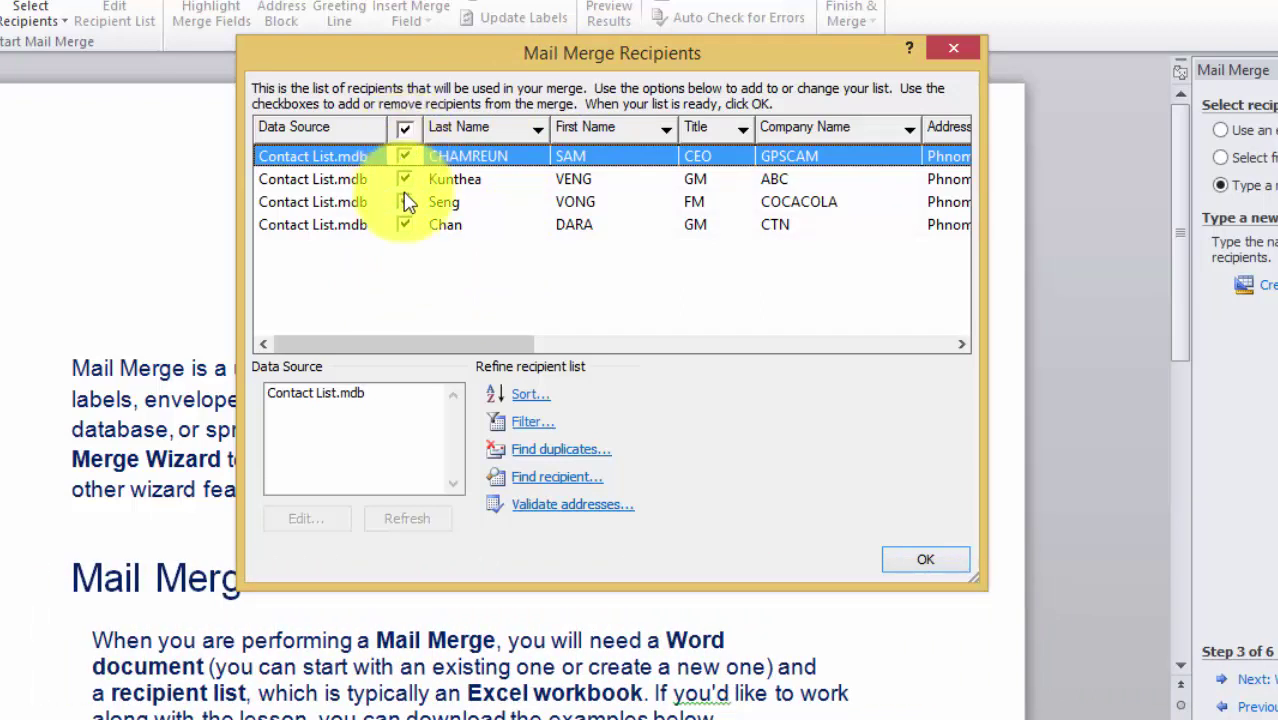
click(404, 179)
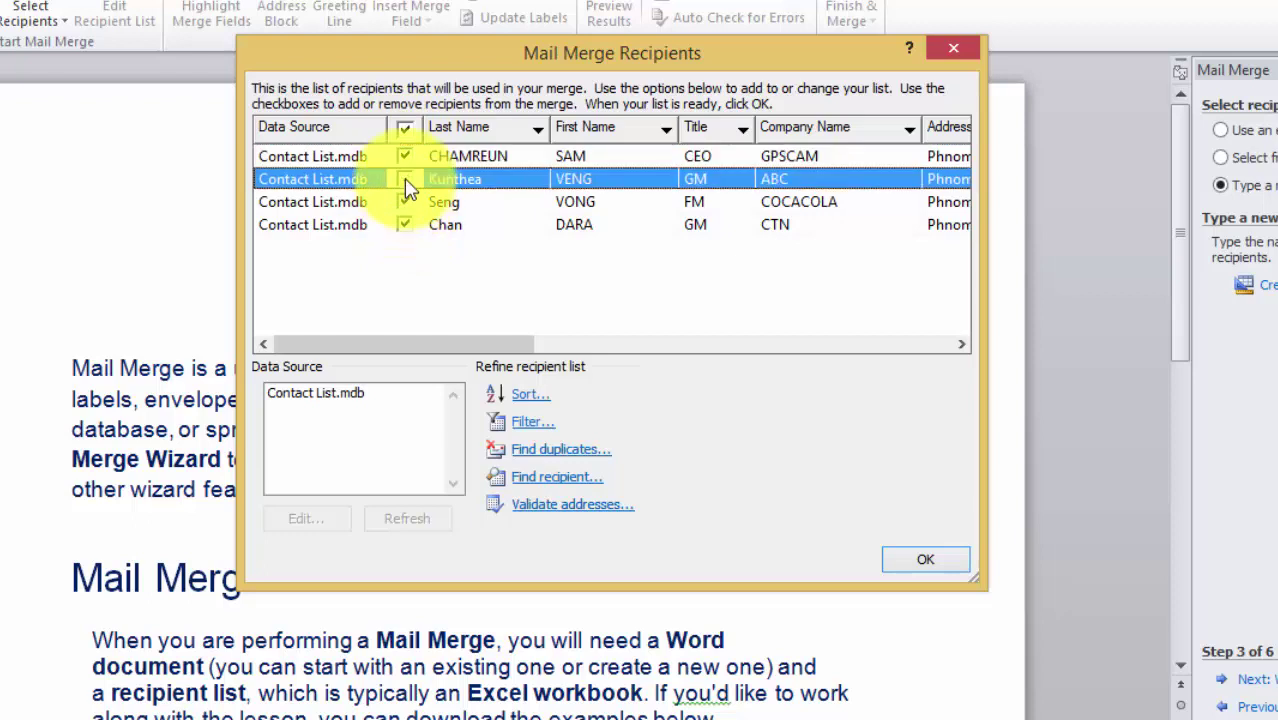
click(404, 202)
click(402, 130)
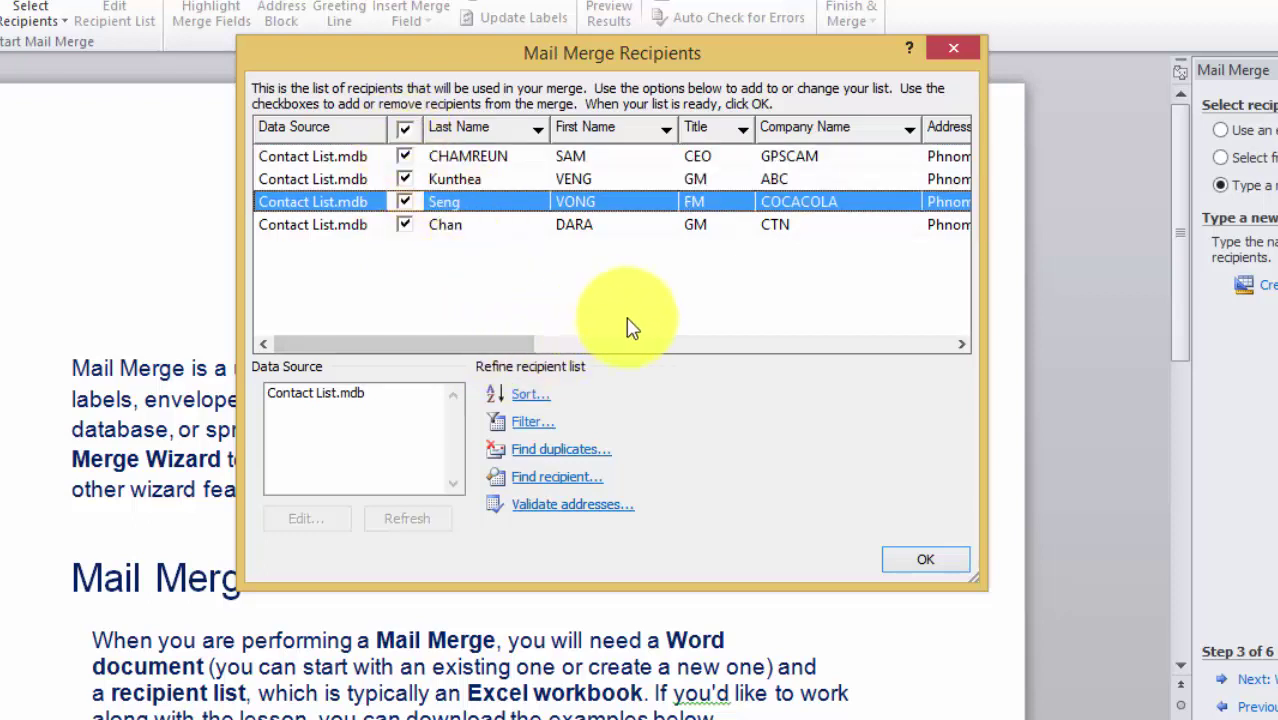
click(928, 562)
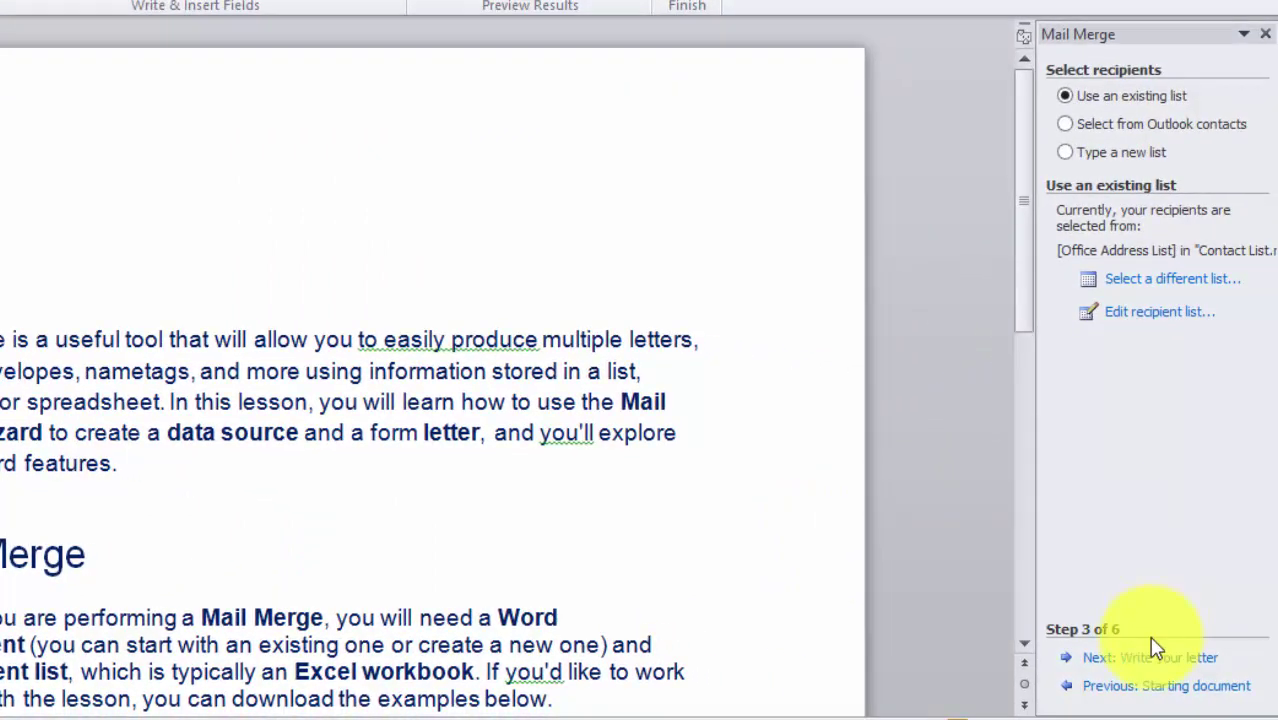
- Advance the wizard to Write your letter and bring up the Address block settings
click(1126, 660)
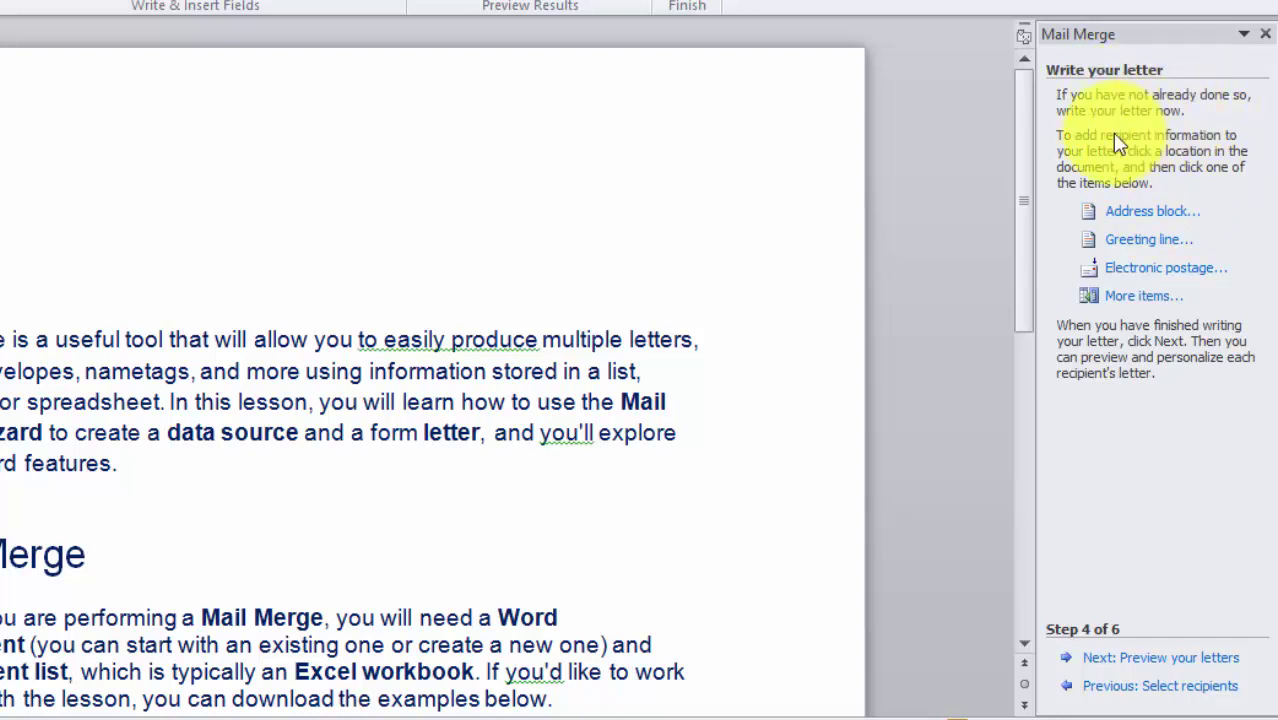
click(1132, 224)
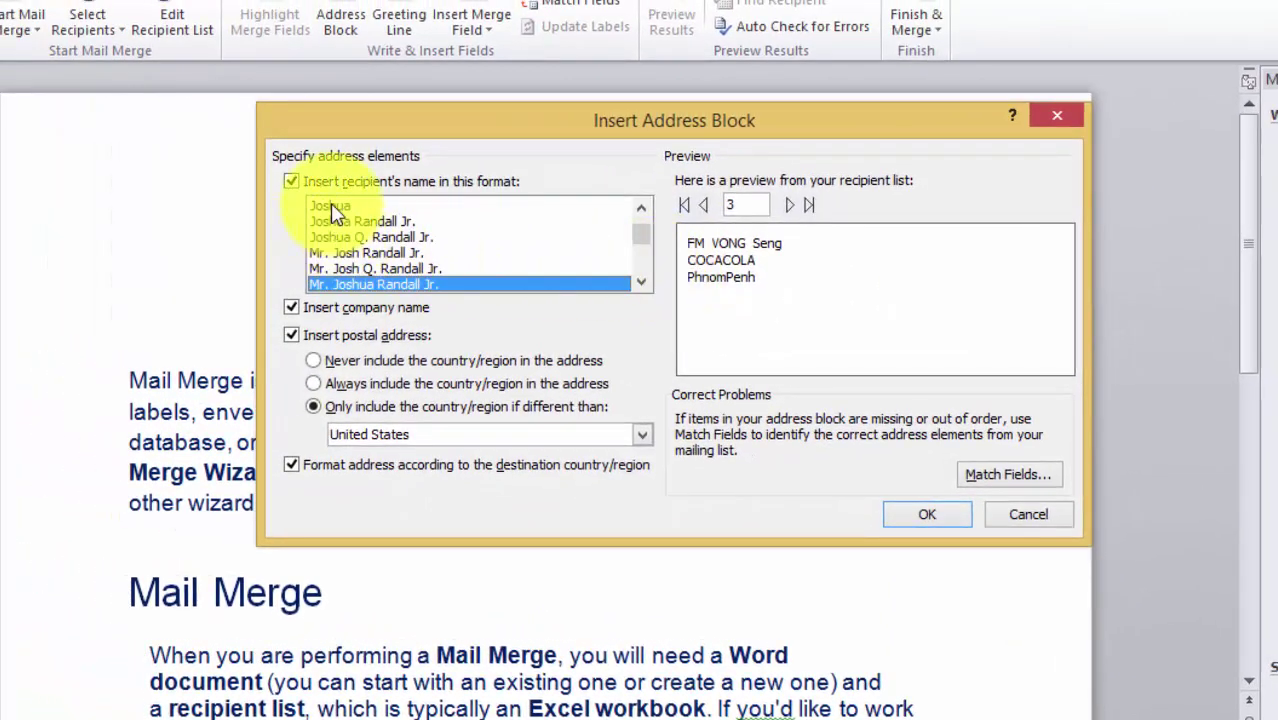
- Preview record 1 and set the address block to the Joshua Q. Randall Jr. name format
click(703, 210)
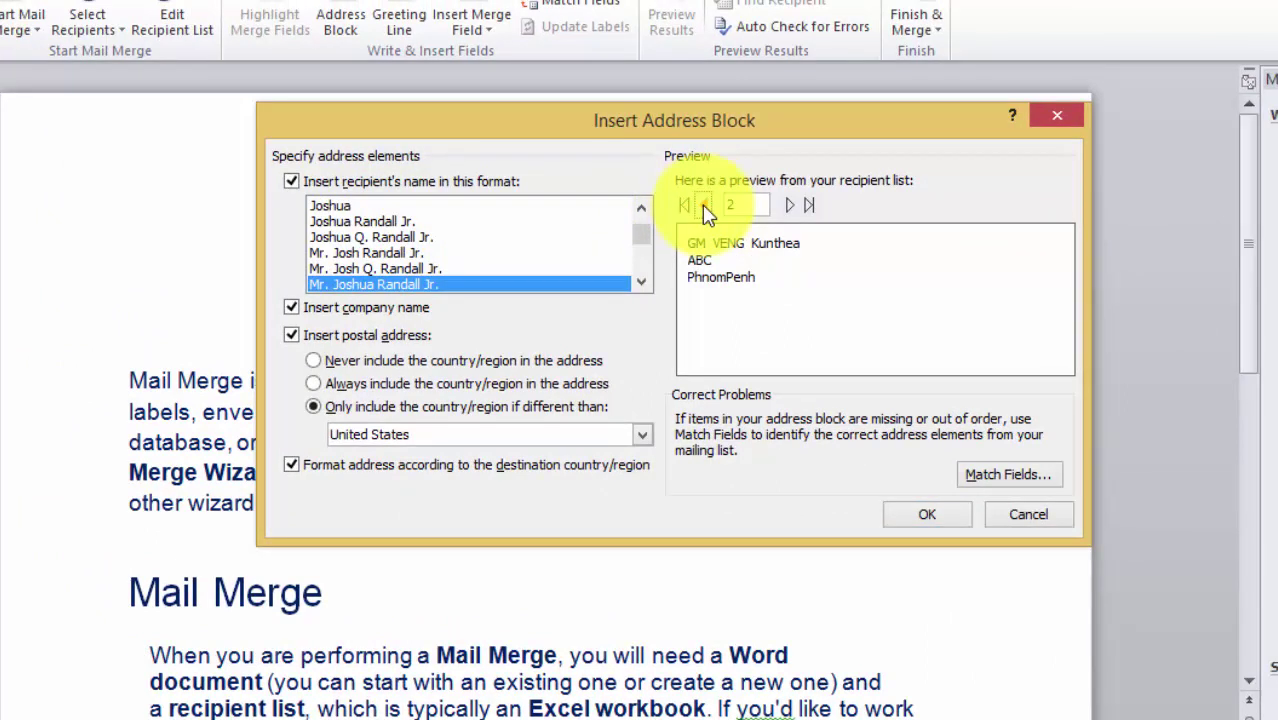
click(703, 210)
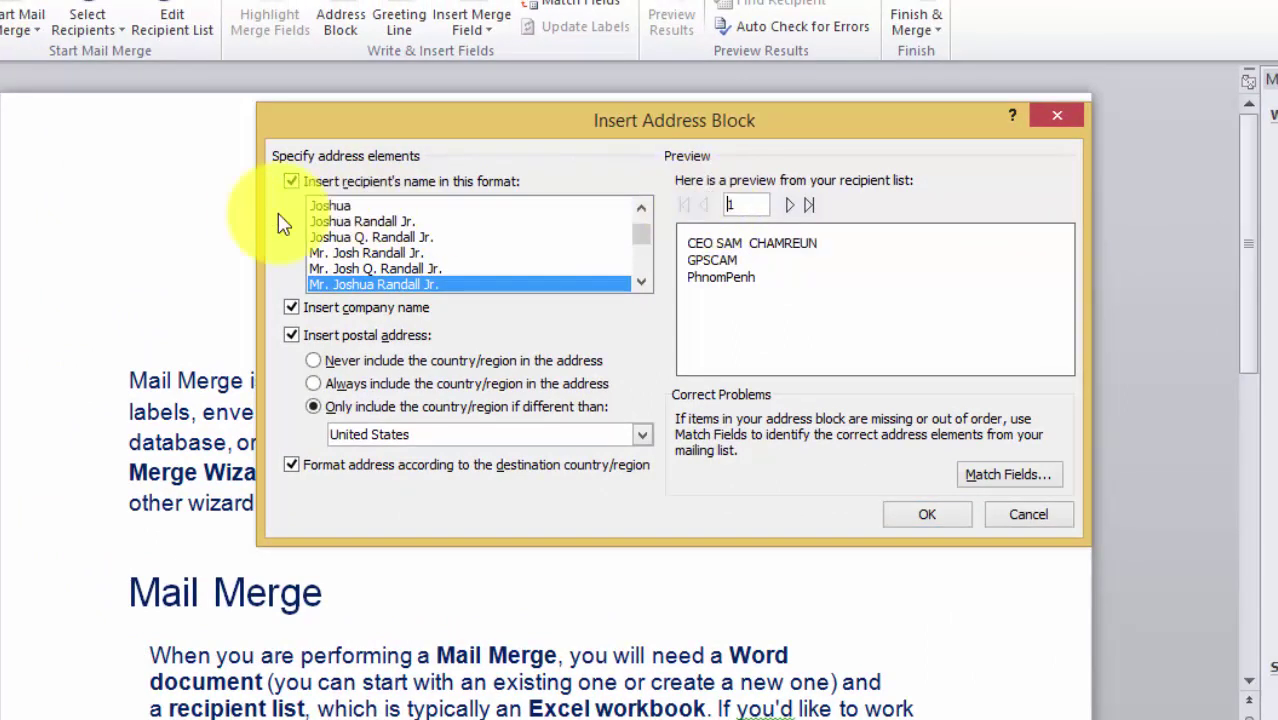
click(360, 269)
click(362, 237)
click(361, 222)
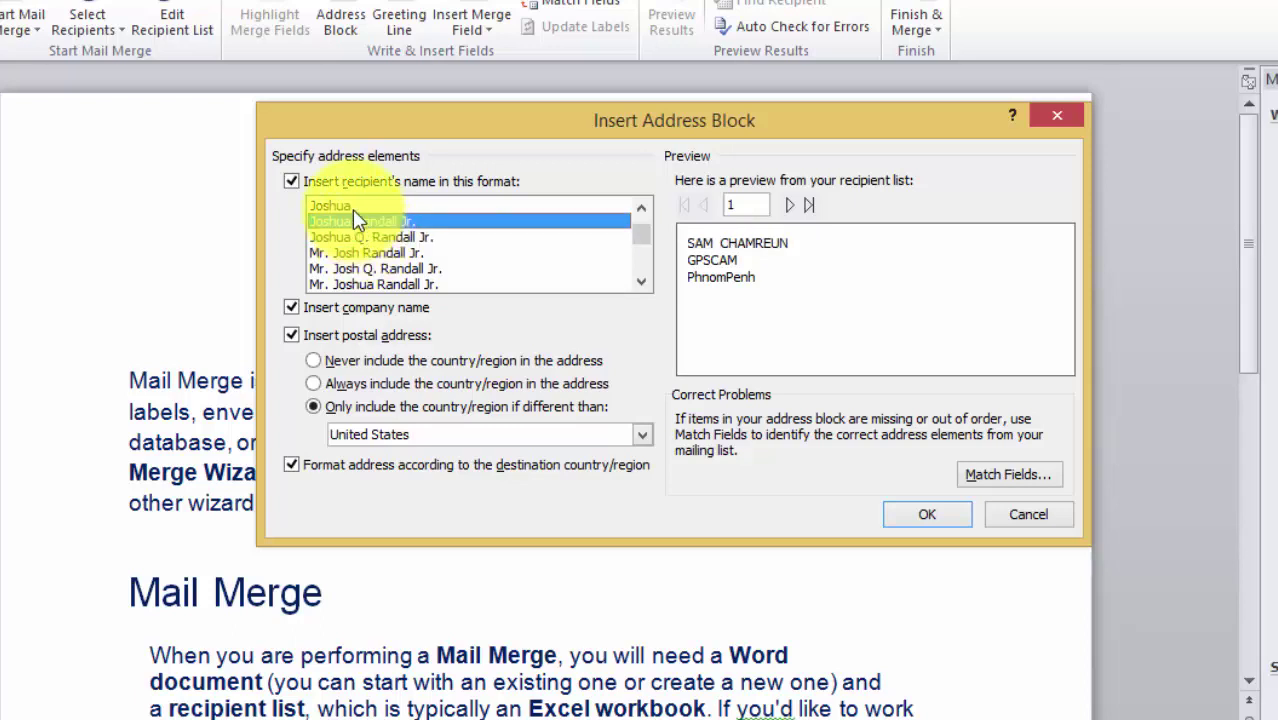
click(362, 238)
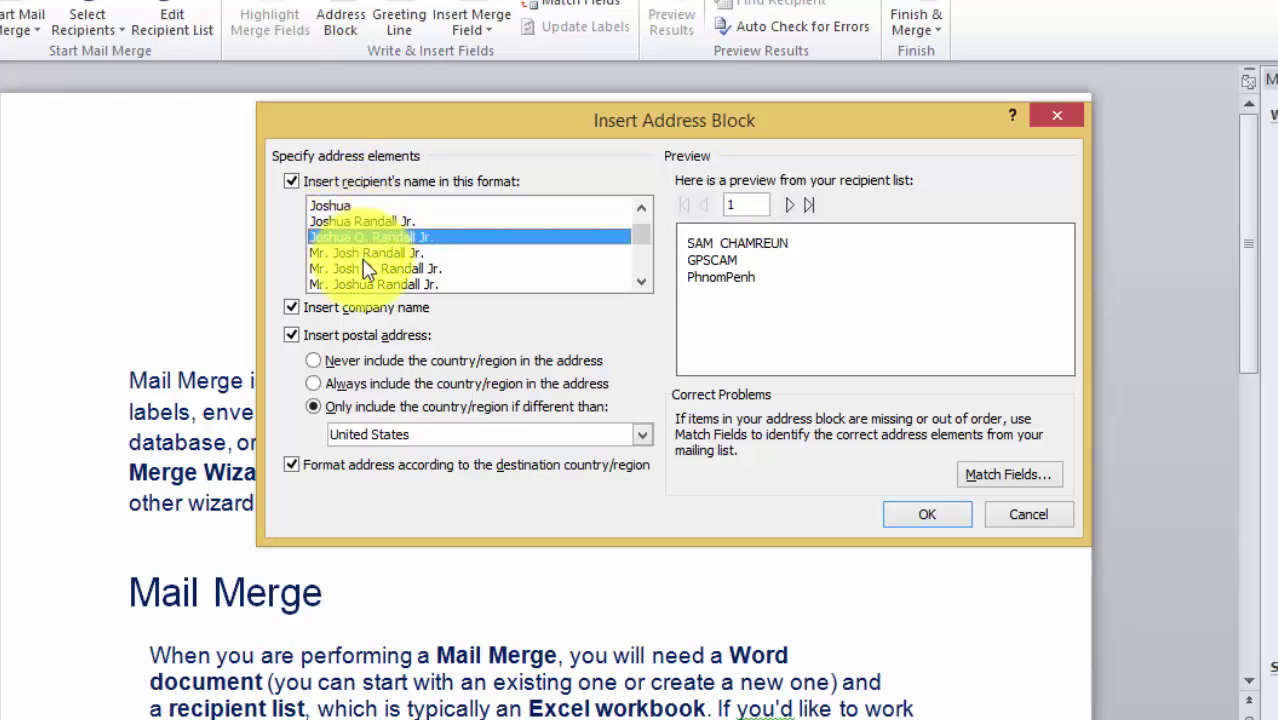
click(360, 221)
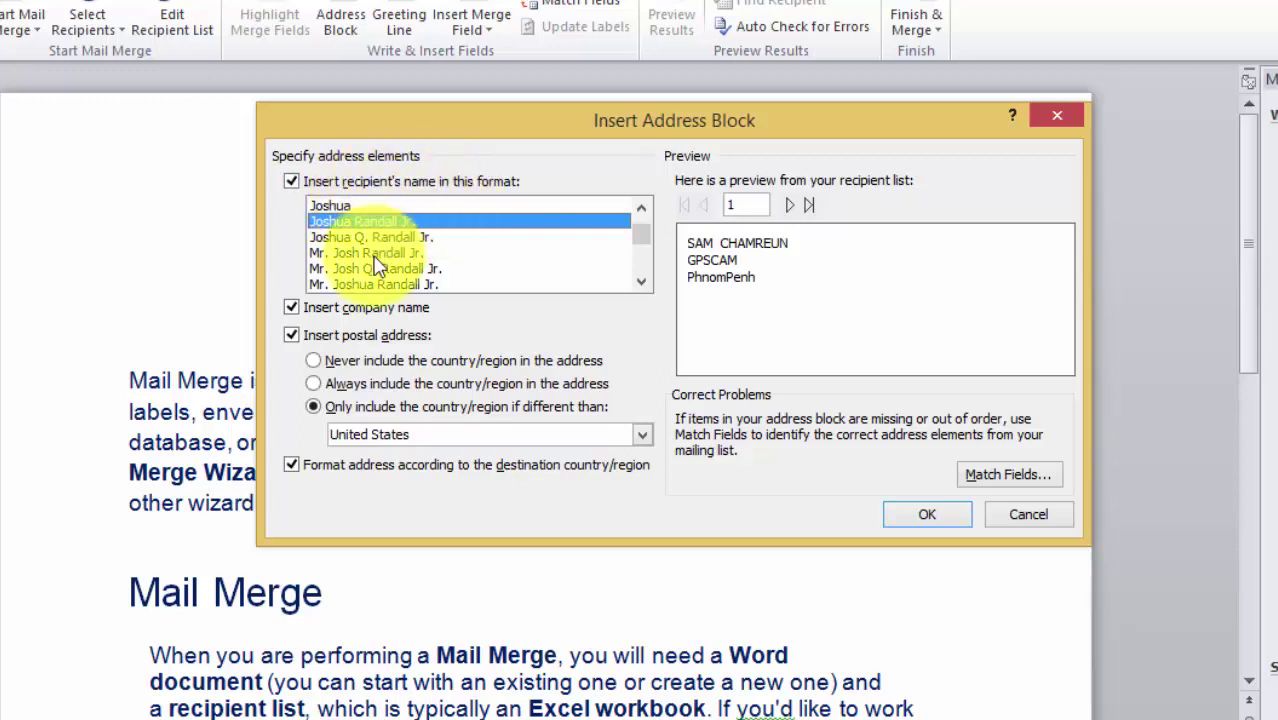
click(335, 206)
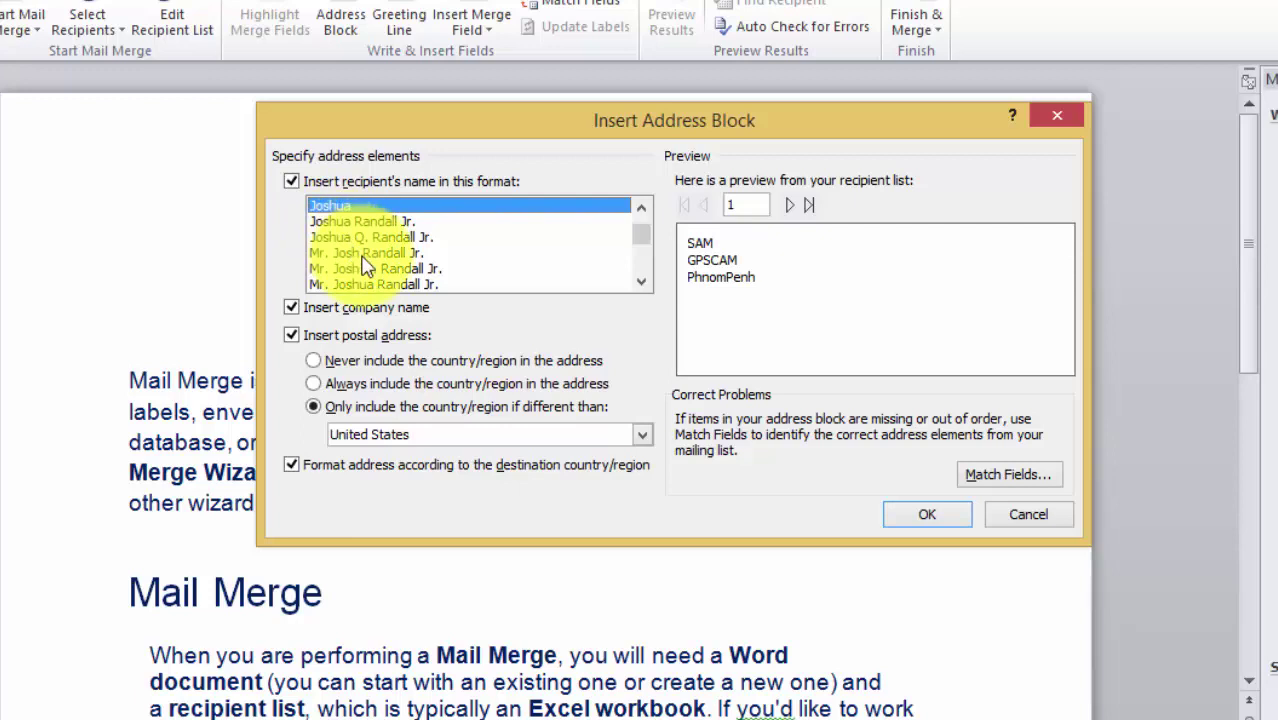